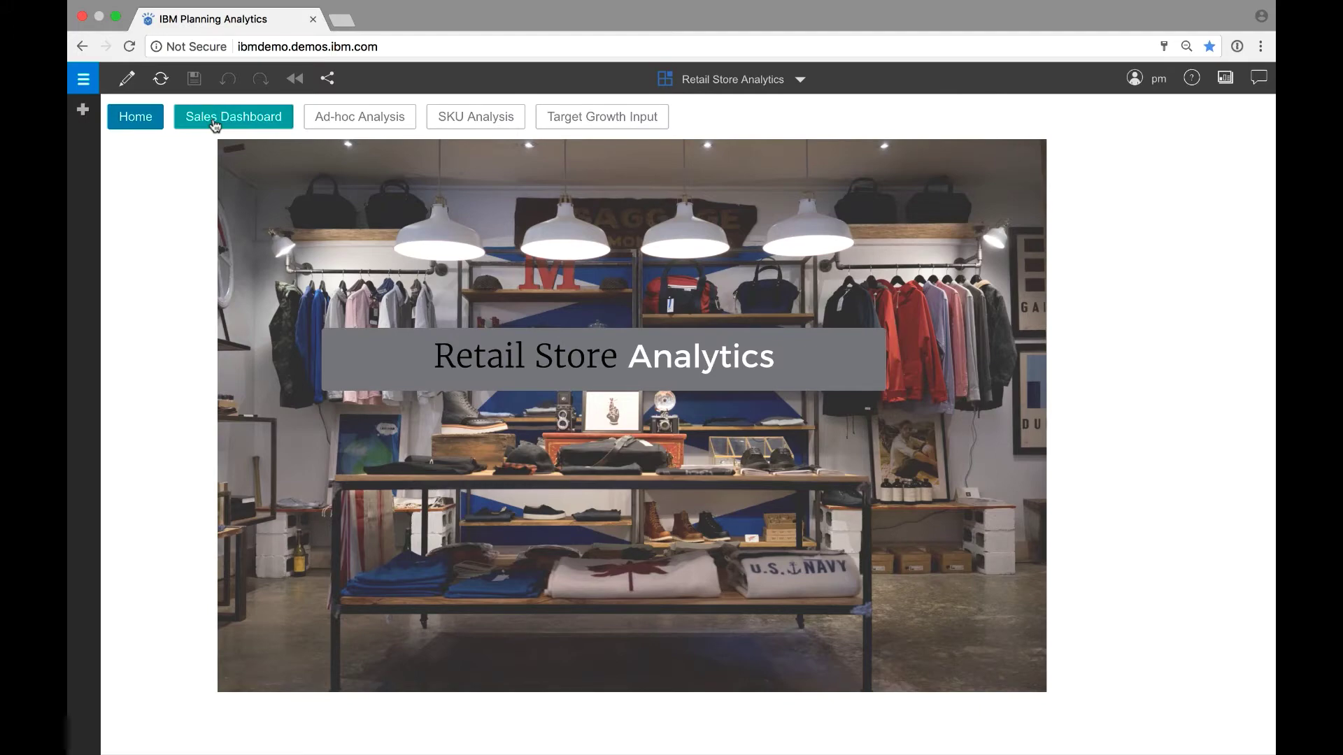
# - Open the Sales Dashboard and show US Sales 2017 as a line-and-column chart
pyautogui.click(215, 125)
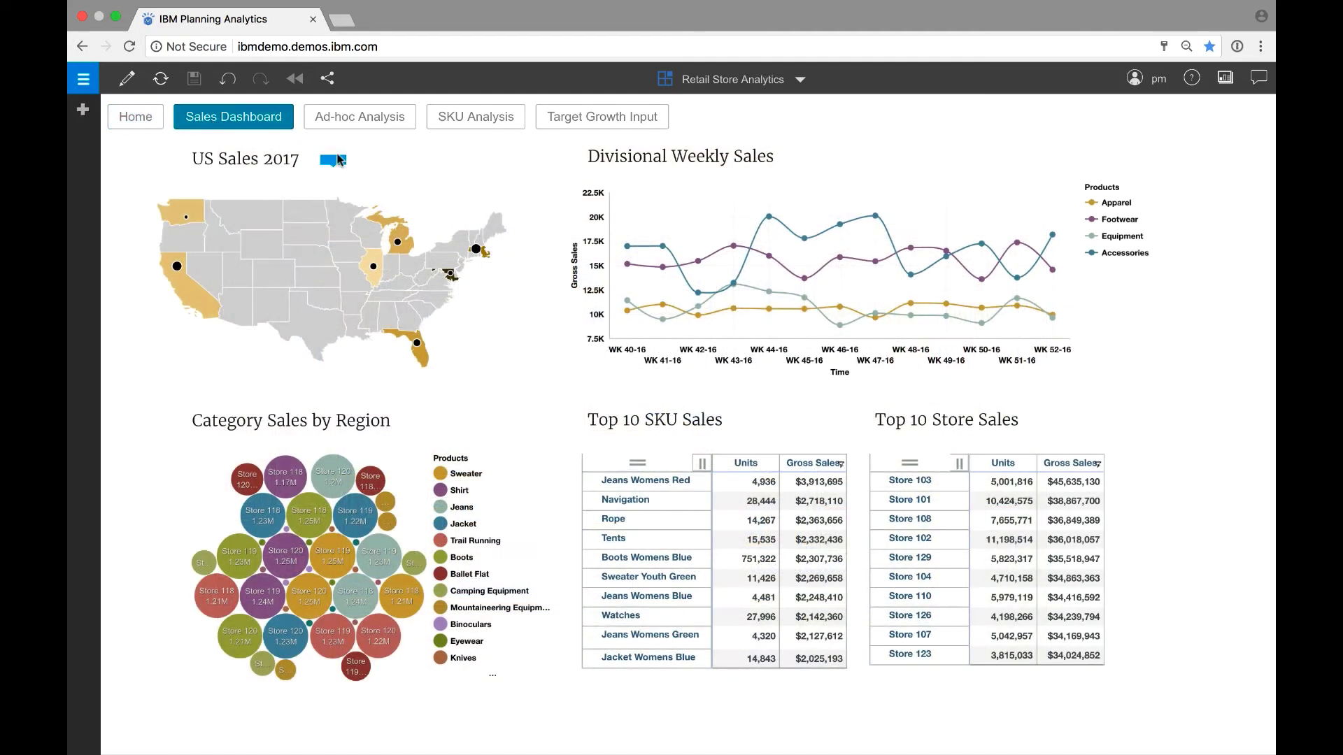
pyautogui.click(334, 160)
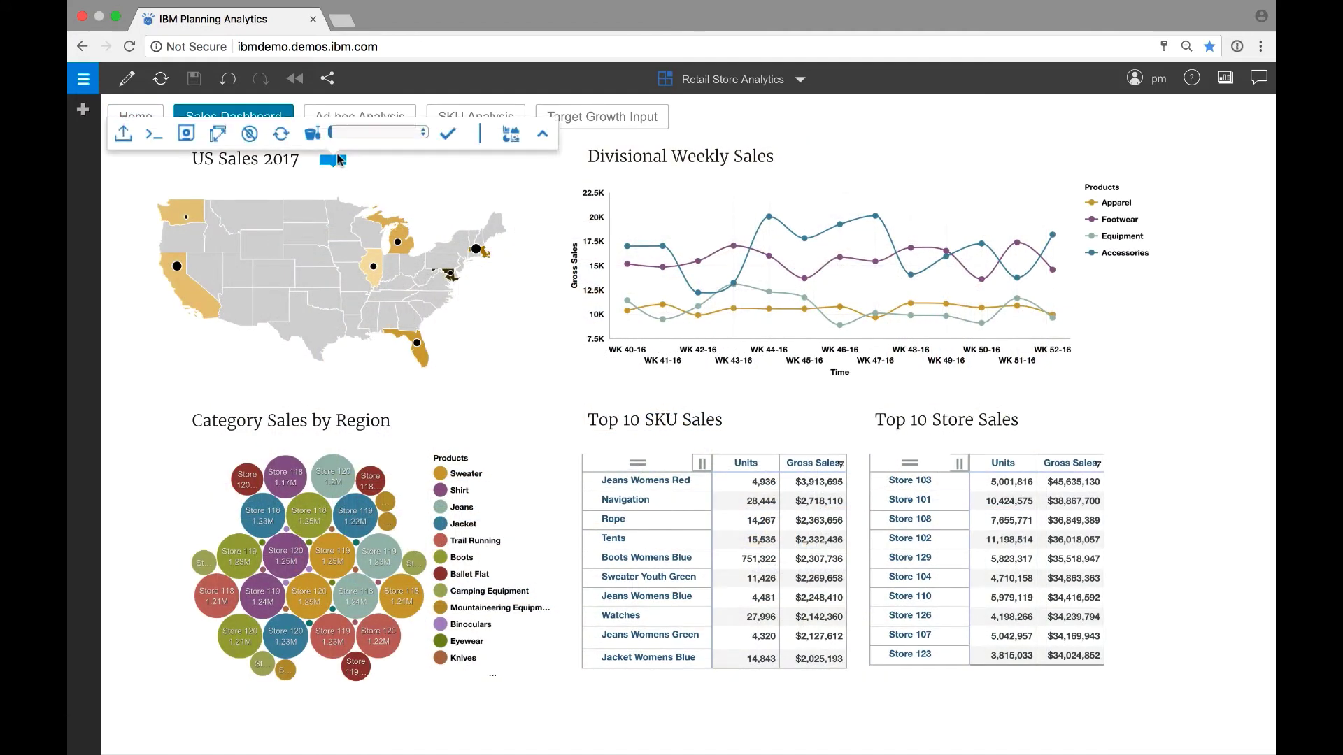
pyautogui.click(512, 139)
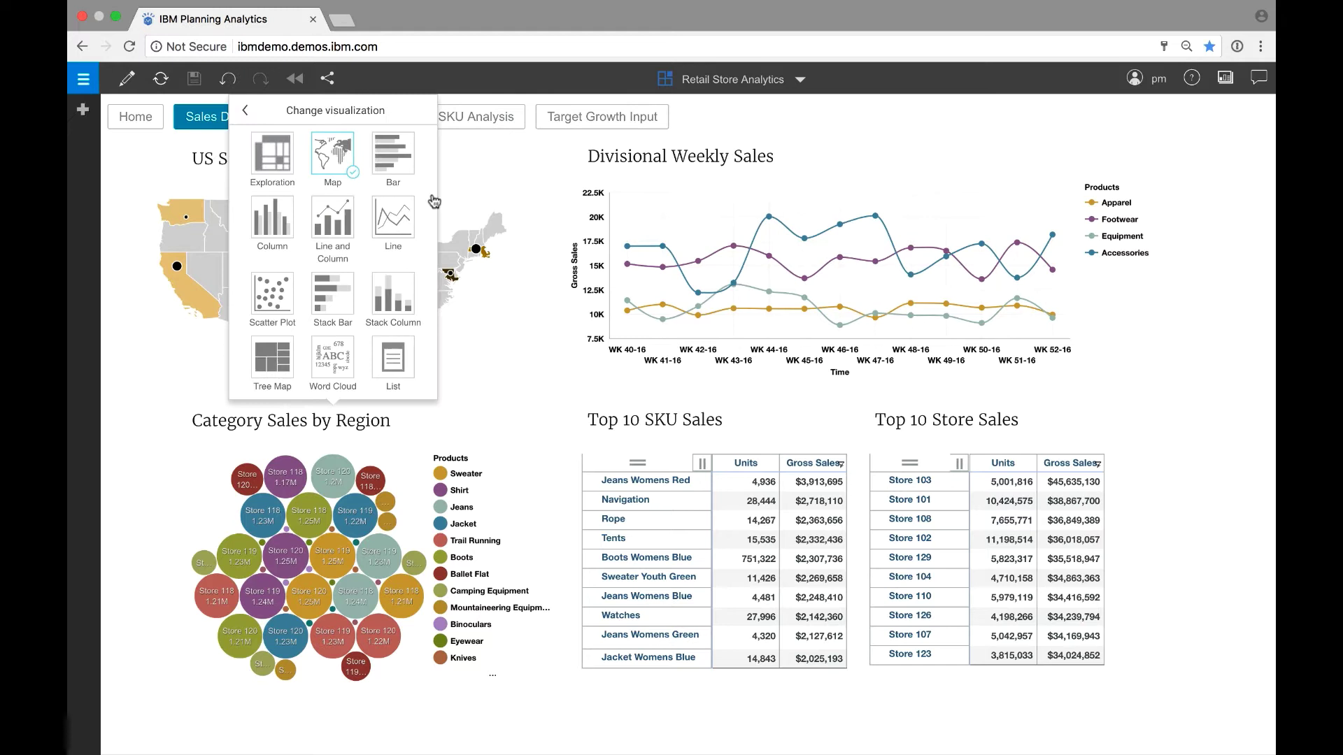
pyautogui.click(333, 231)
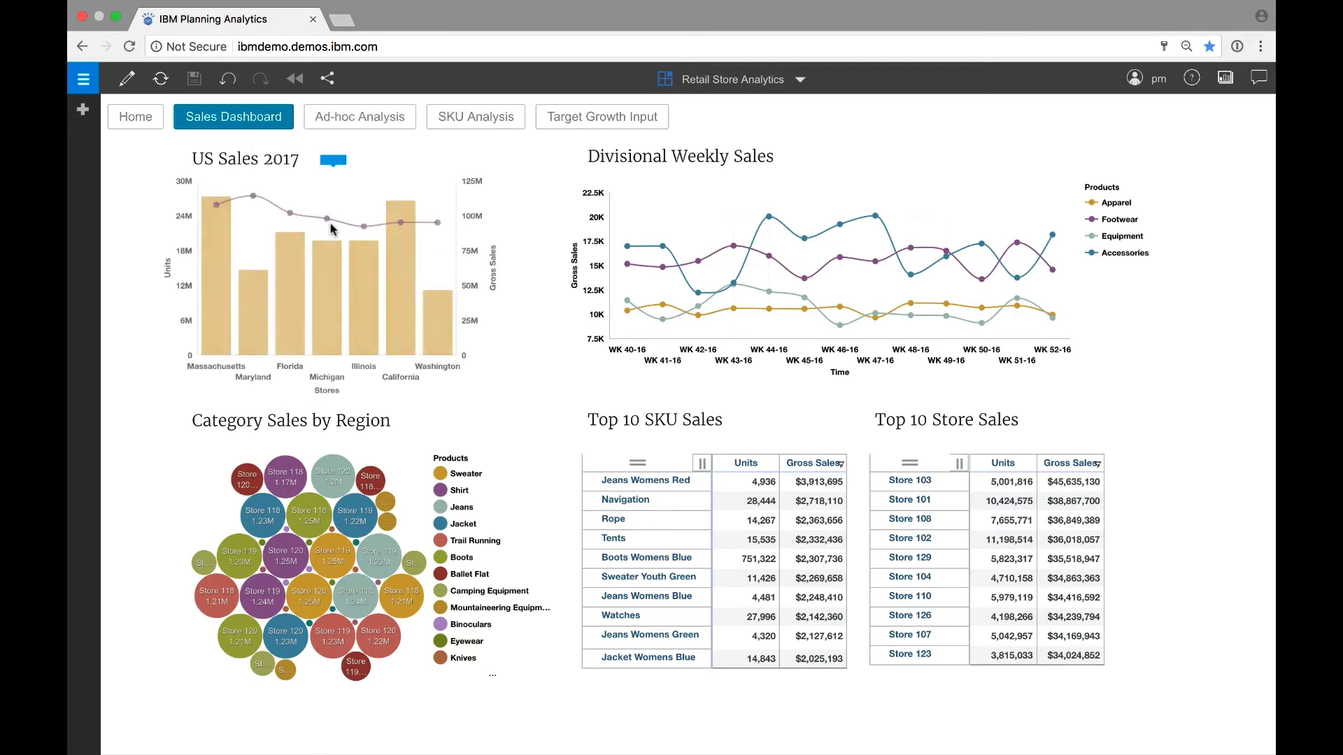
# - Filter through Michigan, Illinois and Florida, drill Florida to its stores, then filter to Store 106
pyautogui.click(327, 277)
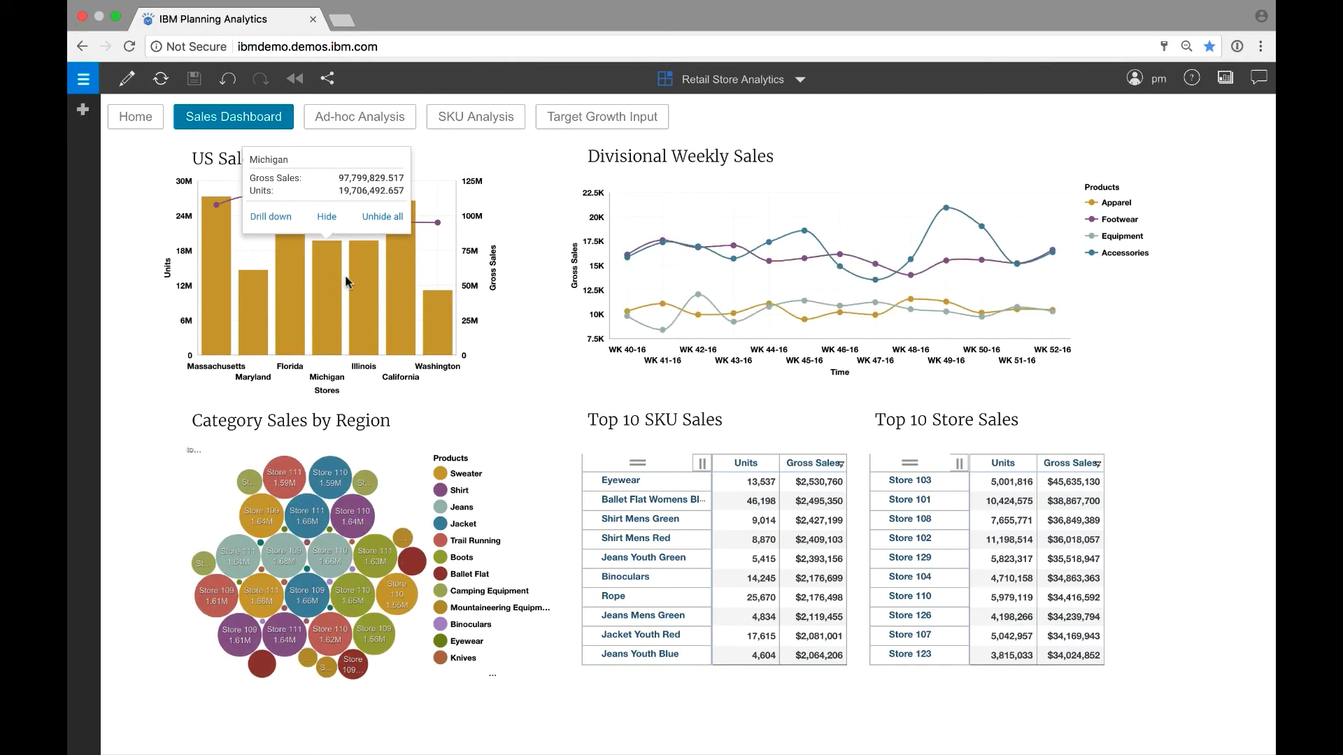
pyautogui.click(363, 286)
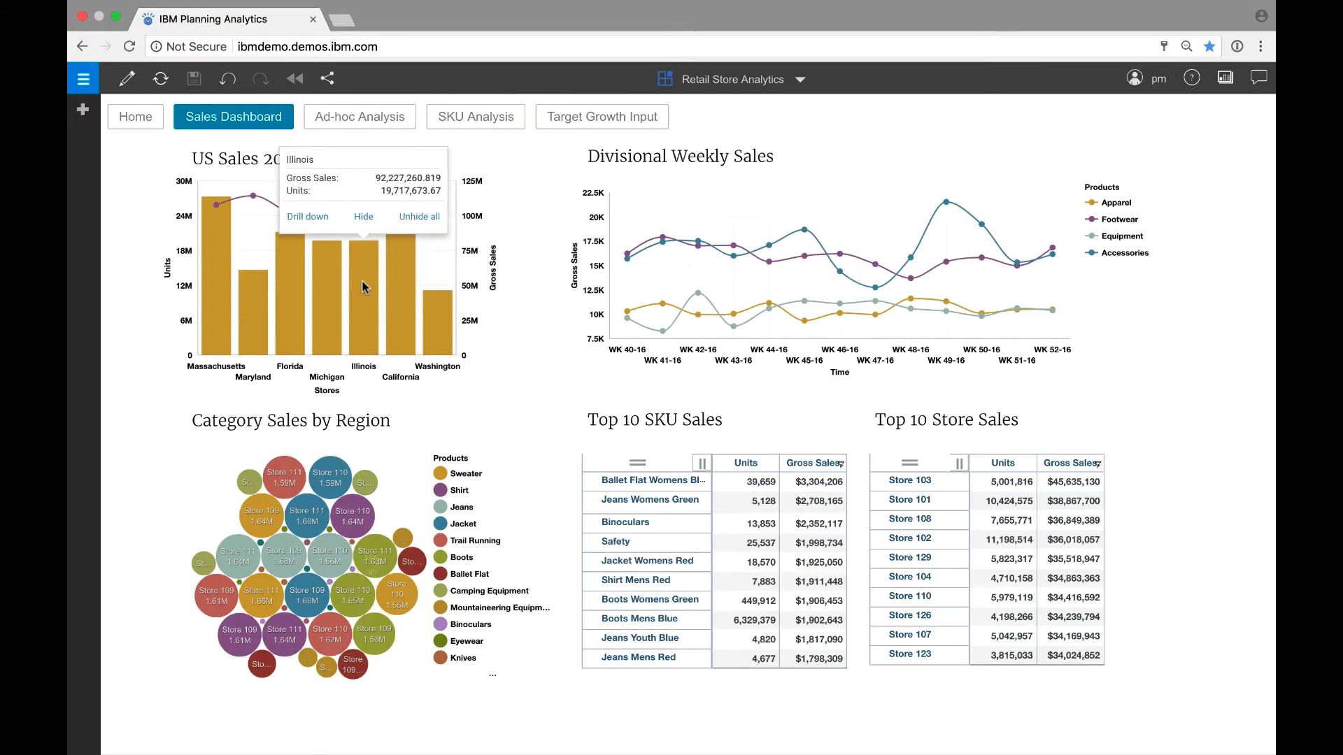
pyautogui.click(292, 291)
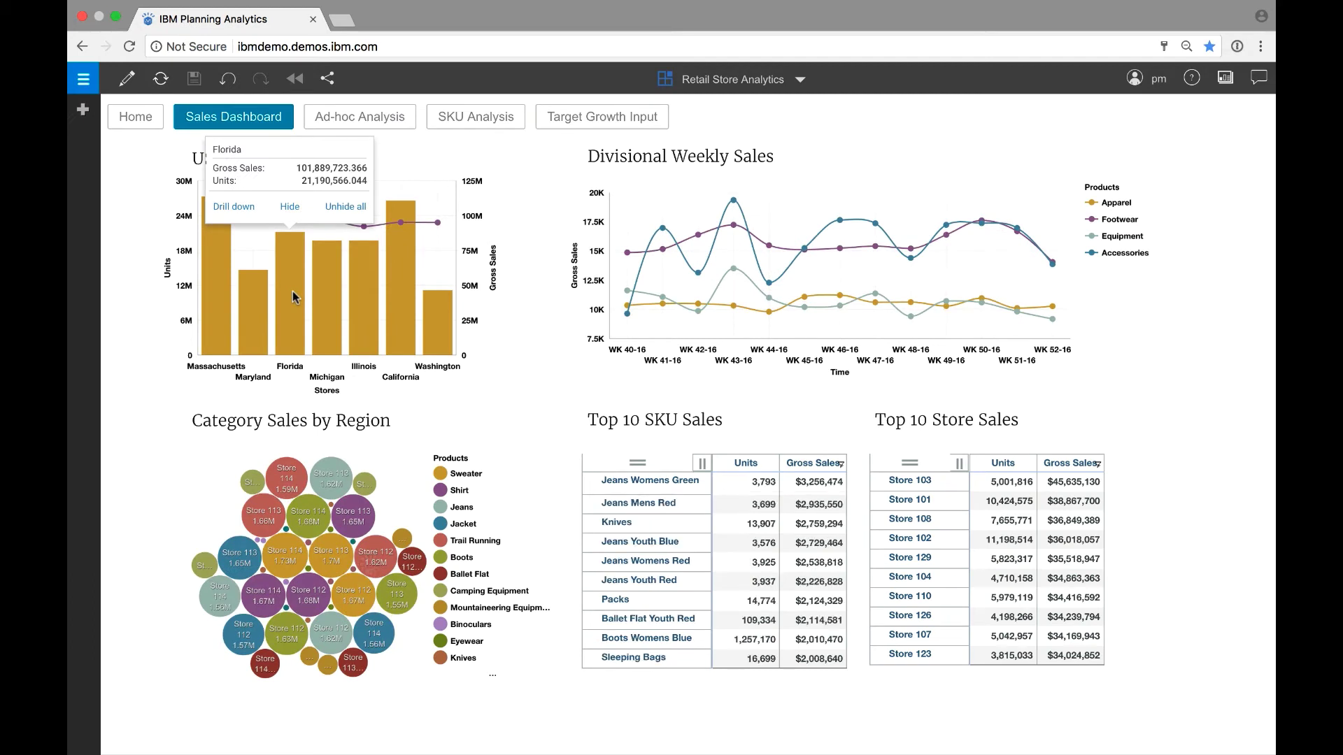
pyautogui.click(234, 206)
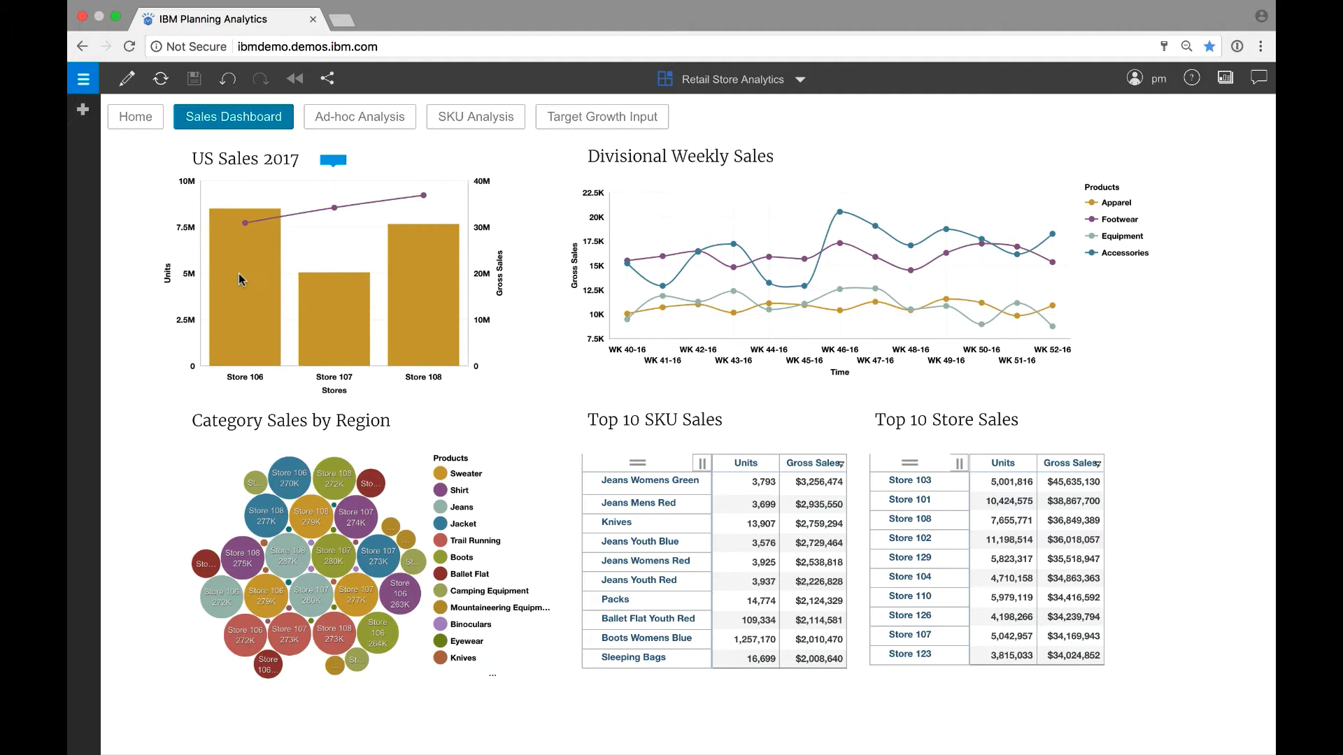
pyautogui.click(250, 283)
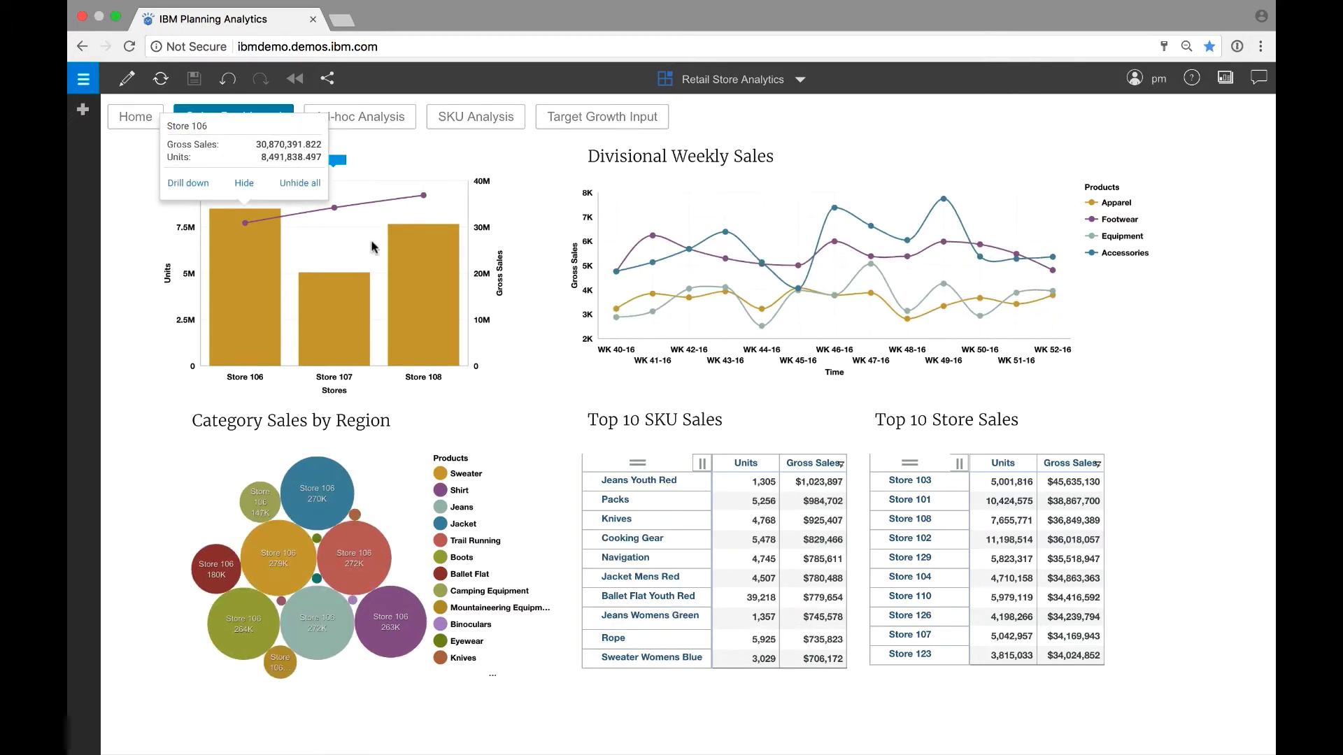
# - Start the SKU Analysis timeline at Florida and play it, then switch to the Ad-hoc Analysis grid
pyautogui.click(462, 119)
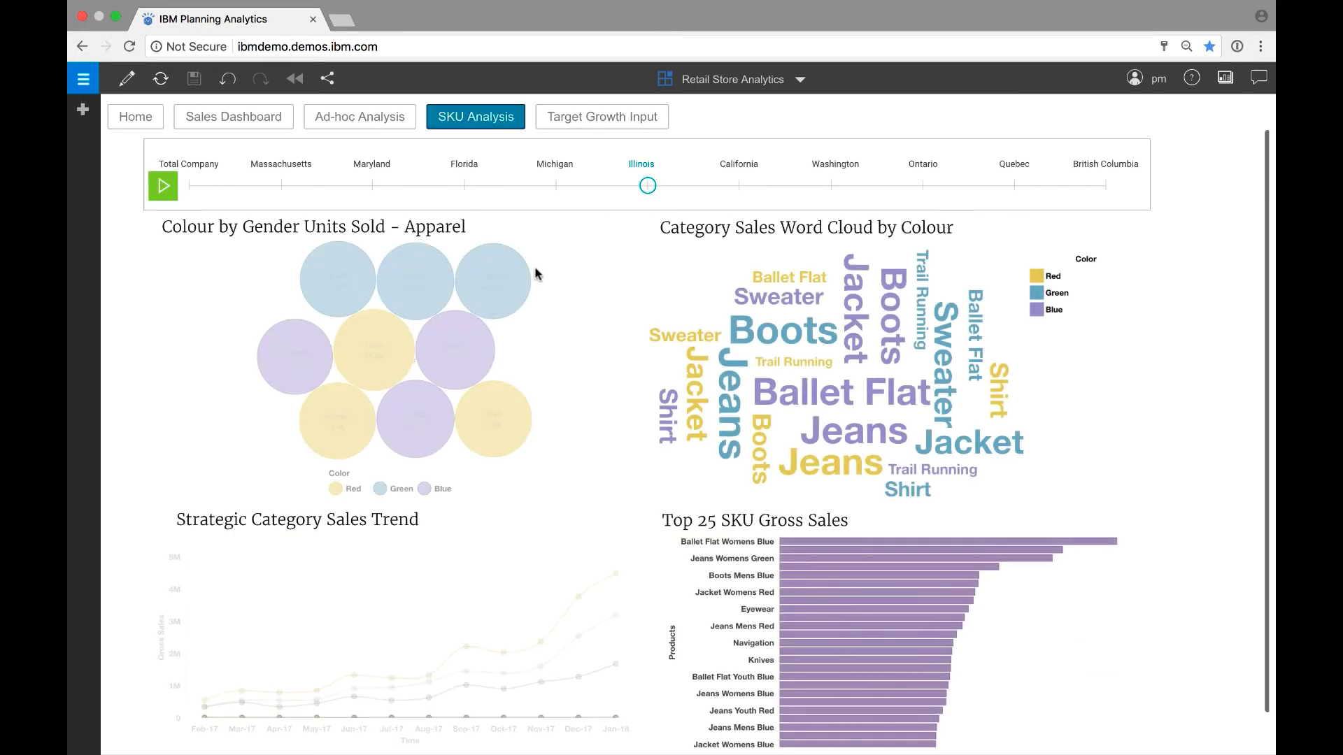
pyautogui.click(465, 186)
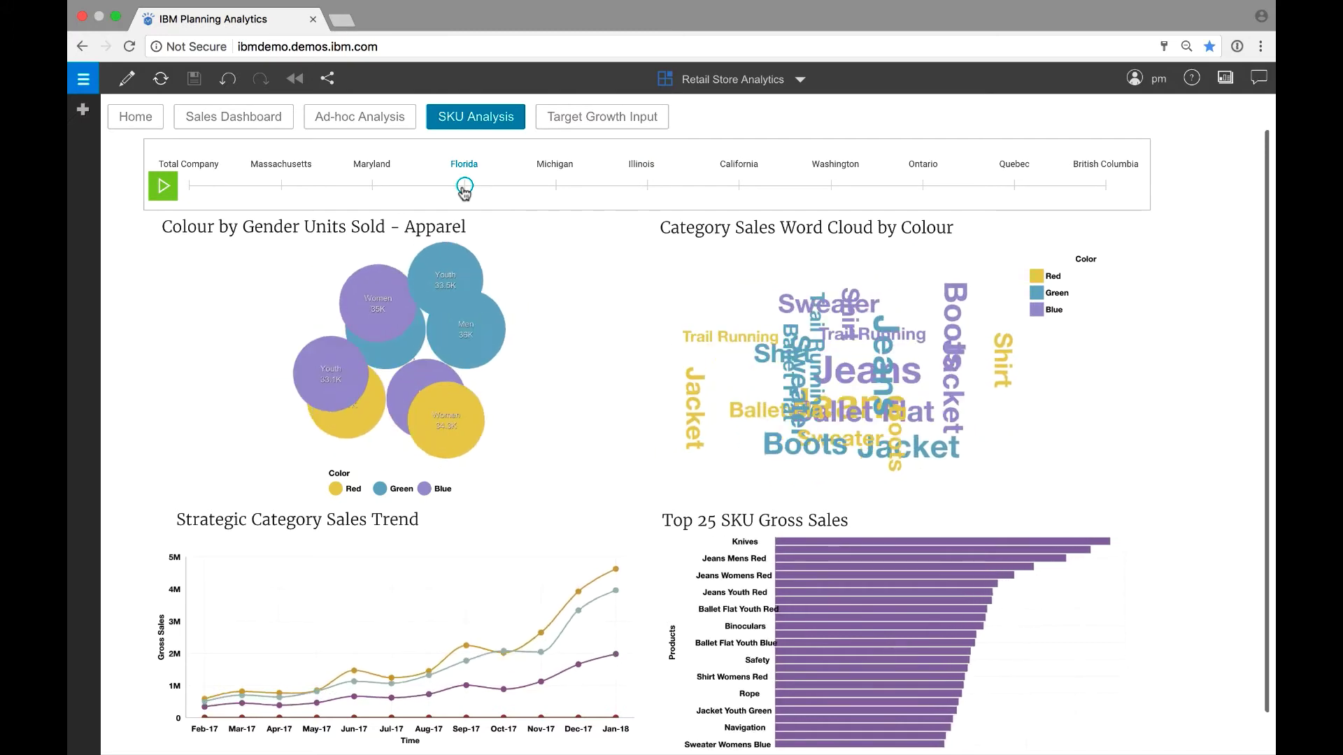
pyautogui.click(168, 187)
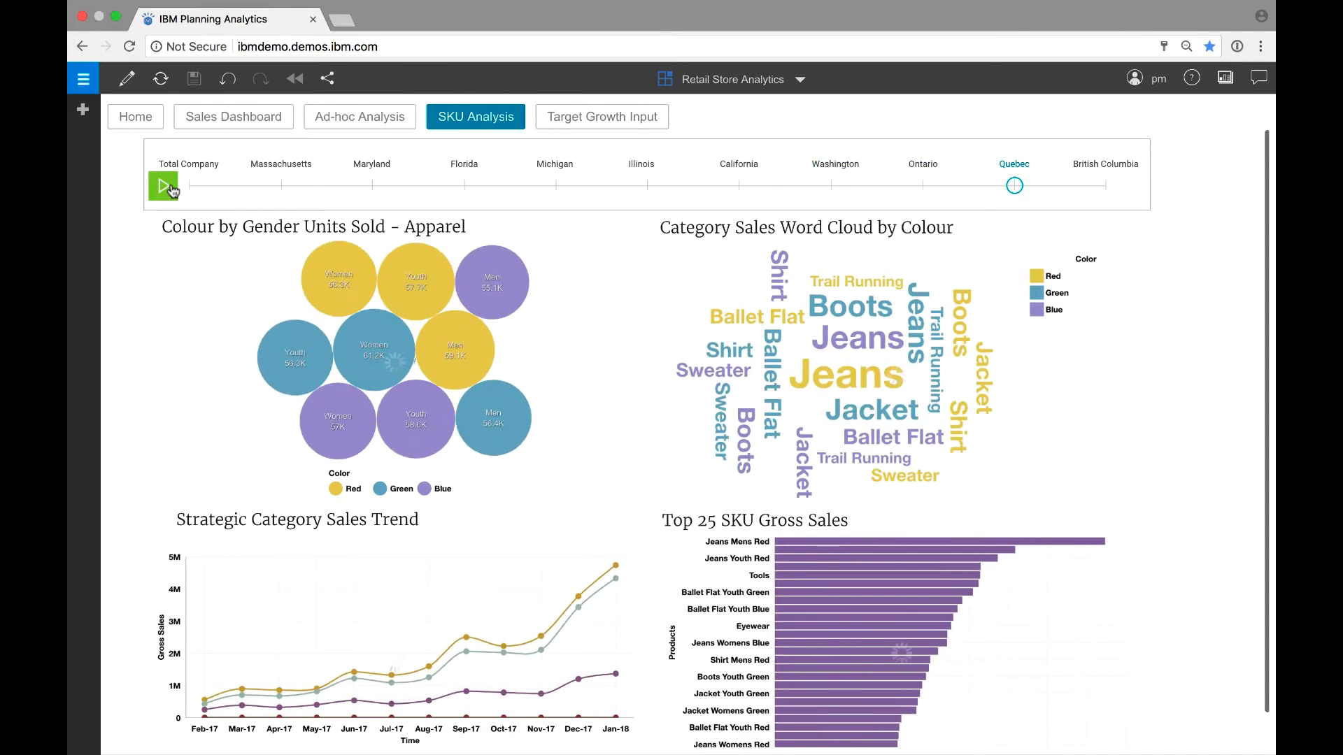
pyautogui.click(363, 116)
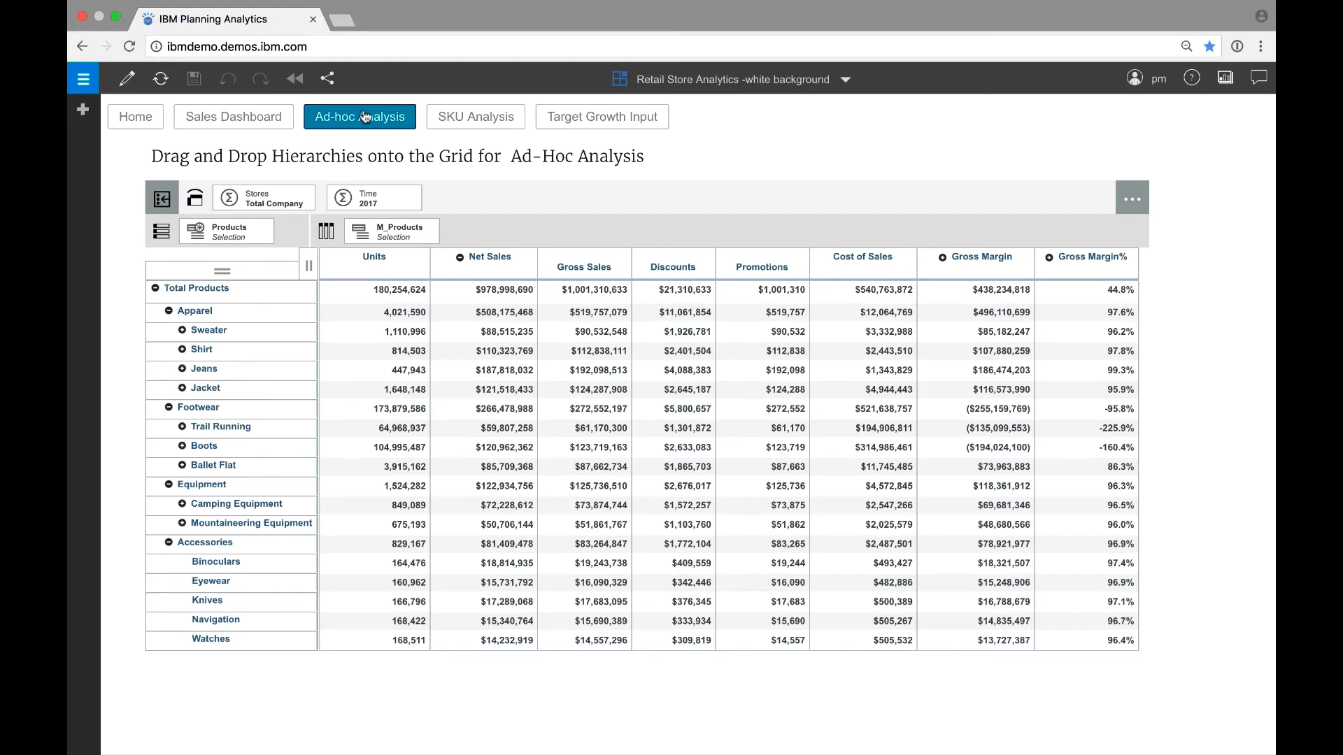
# - Expand the Products cube's Time, Stores and Products dimensions, then move the measures into context on Gross Sales
pyautogui.click(84, 111)
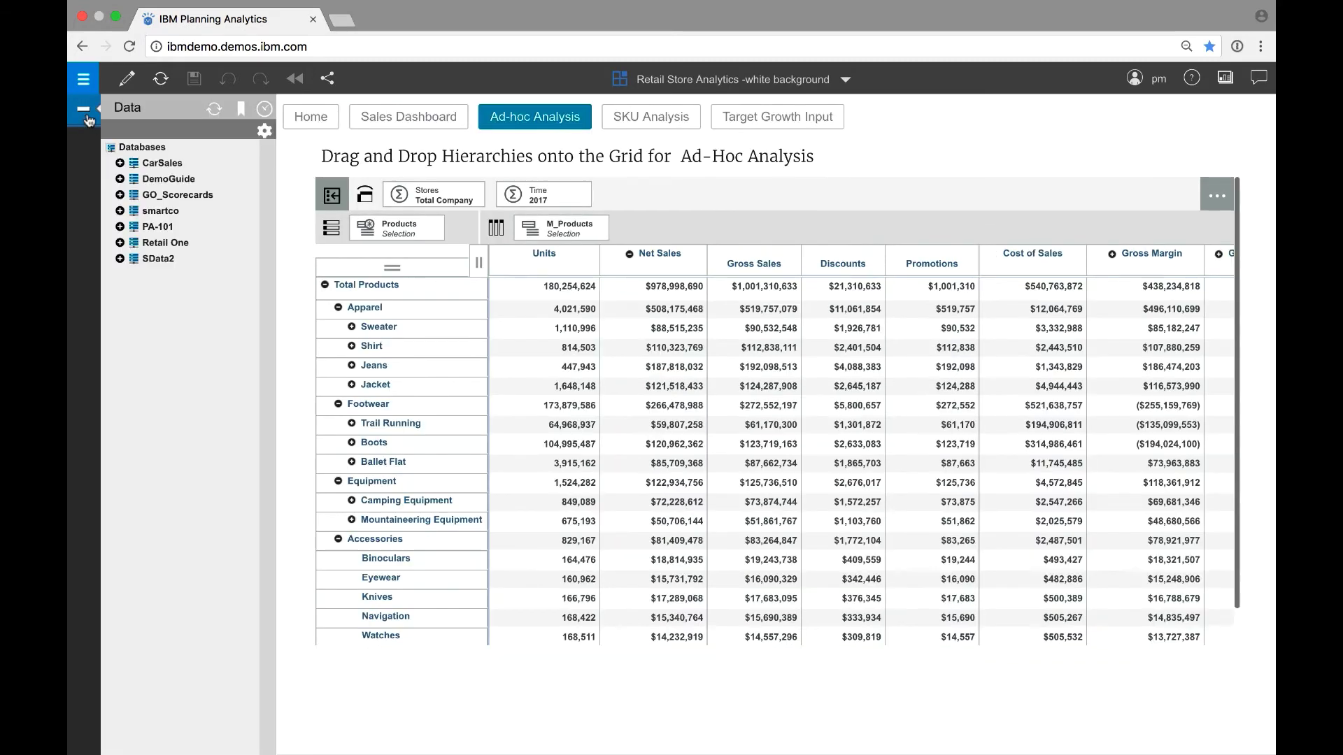
pyautogui.click(332, 199)
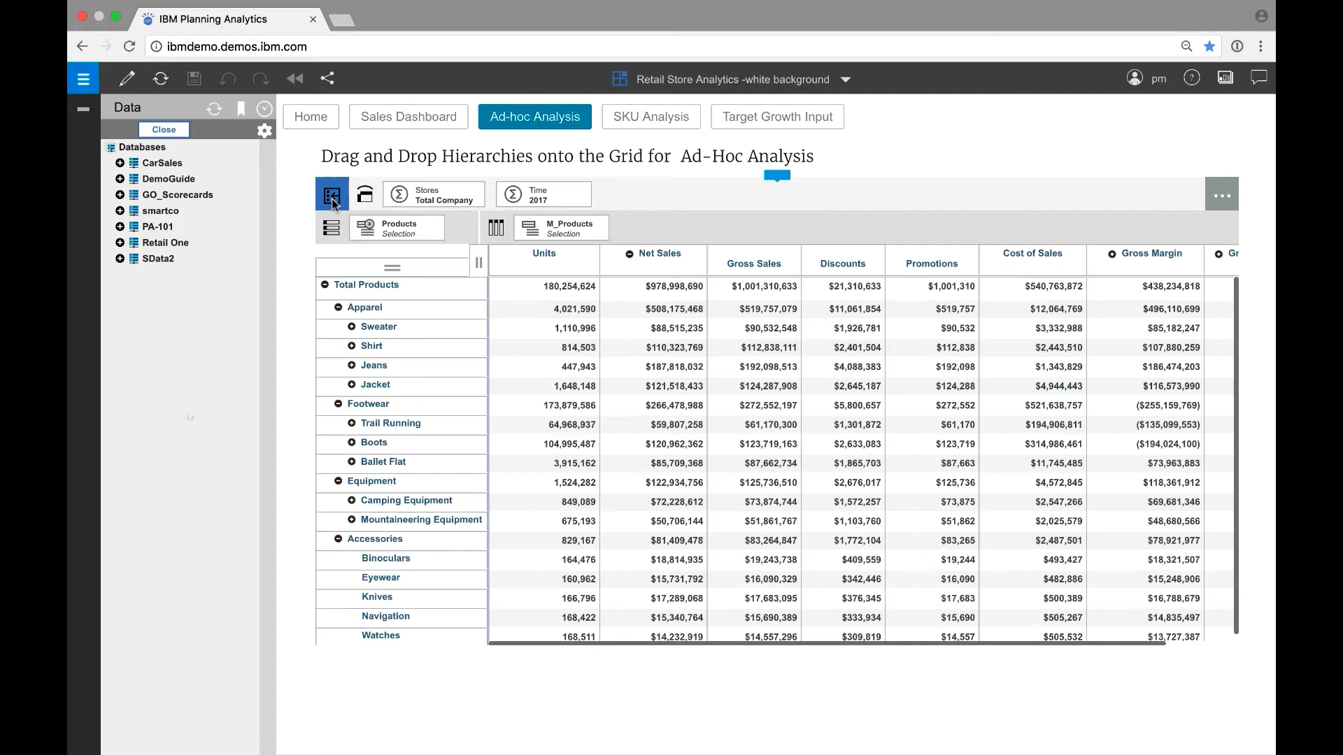
pyautogui.click(120, 163)
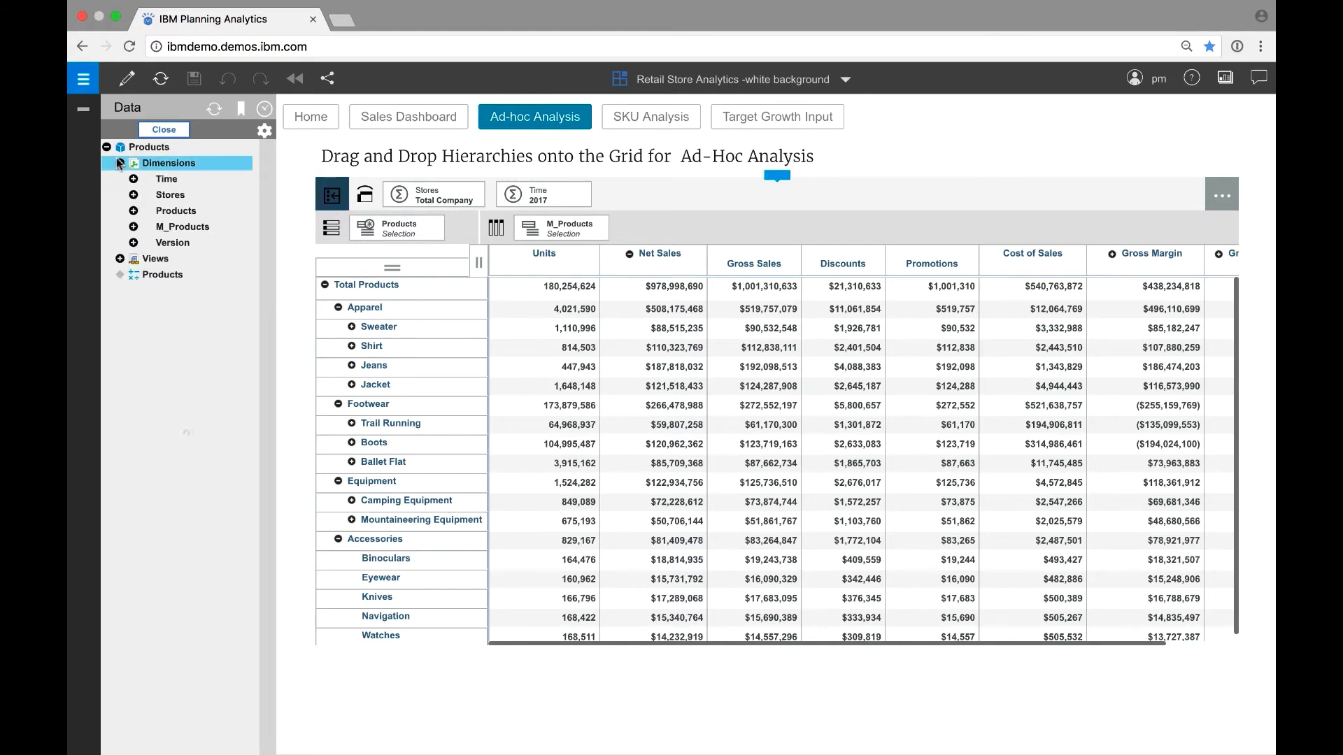
pyautogui.click(133, 179)
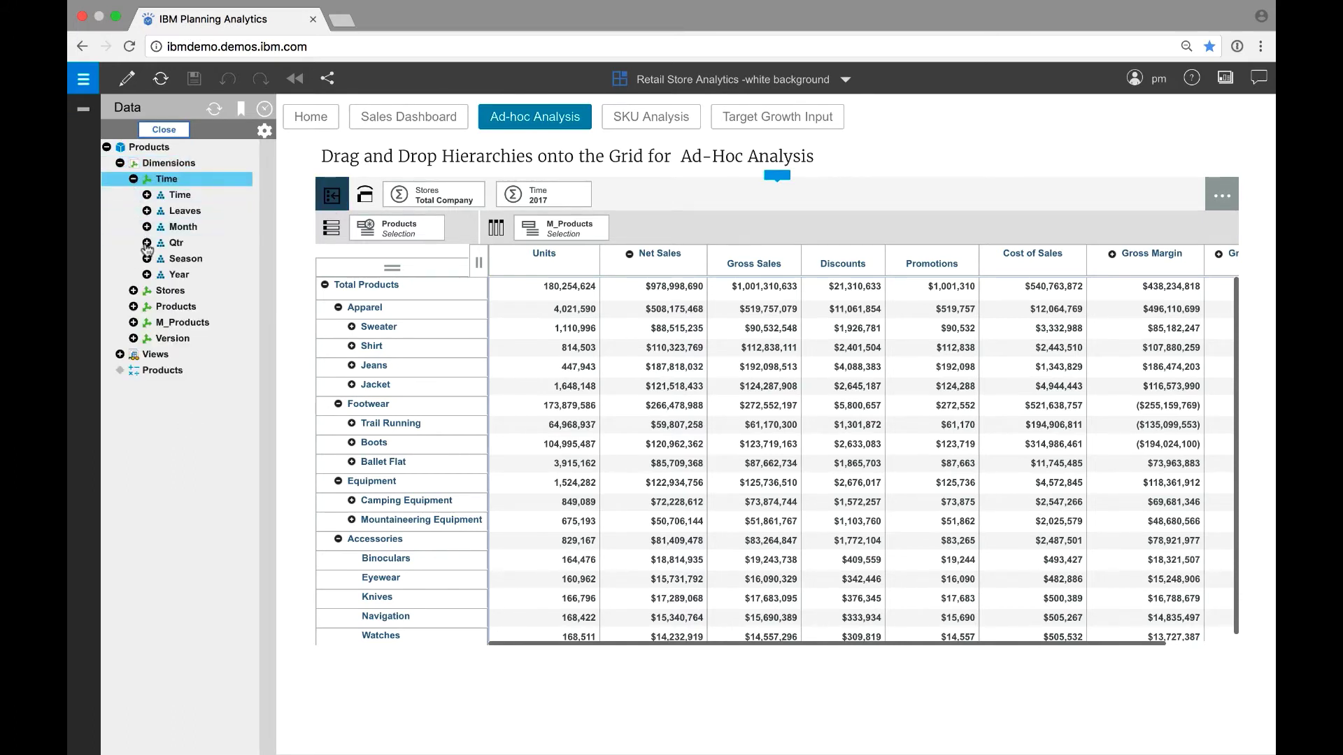
pyautogui.click(133, 290)
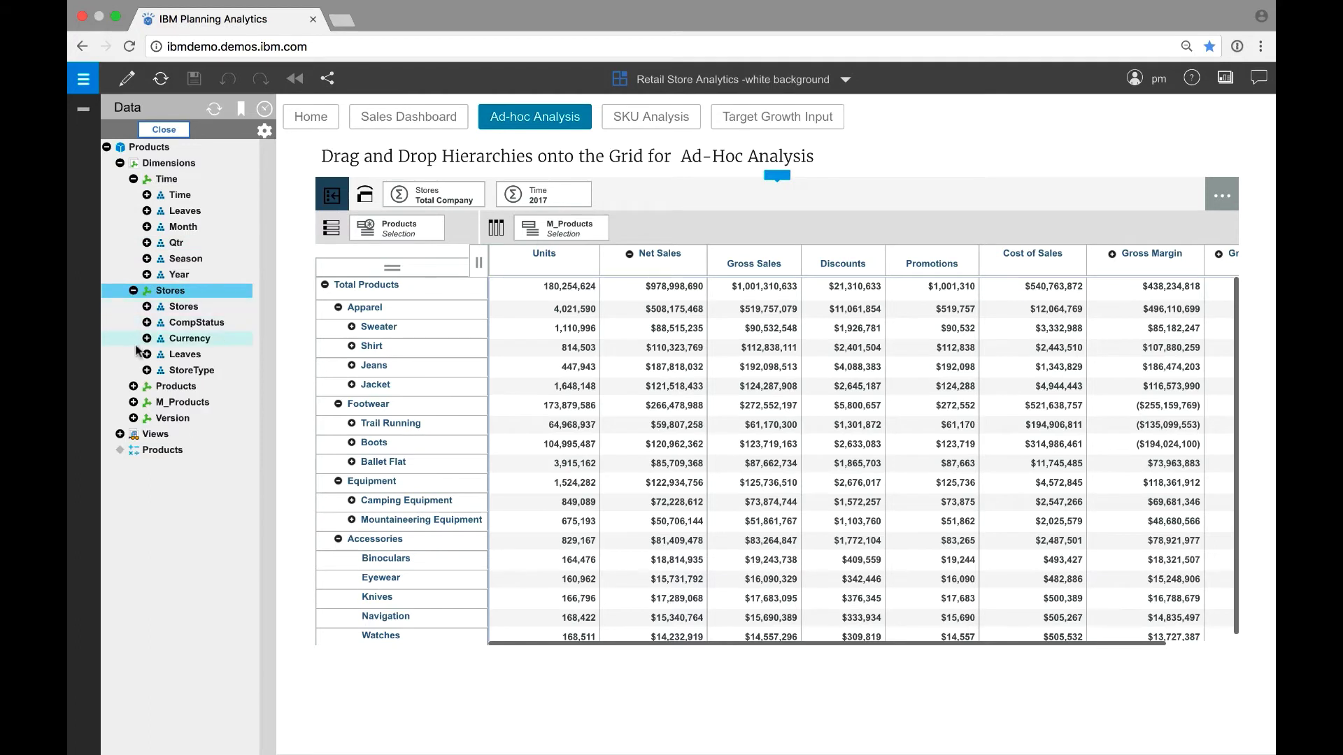
pyautogui.click(134, 387)
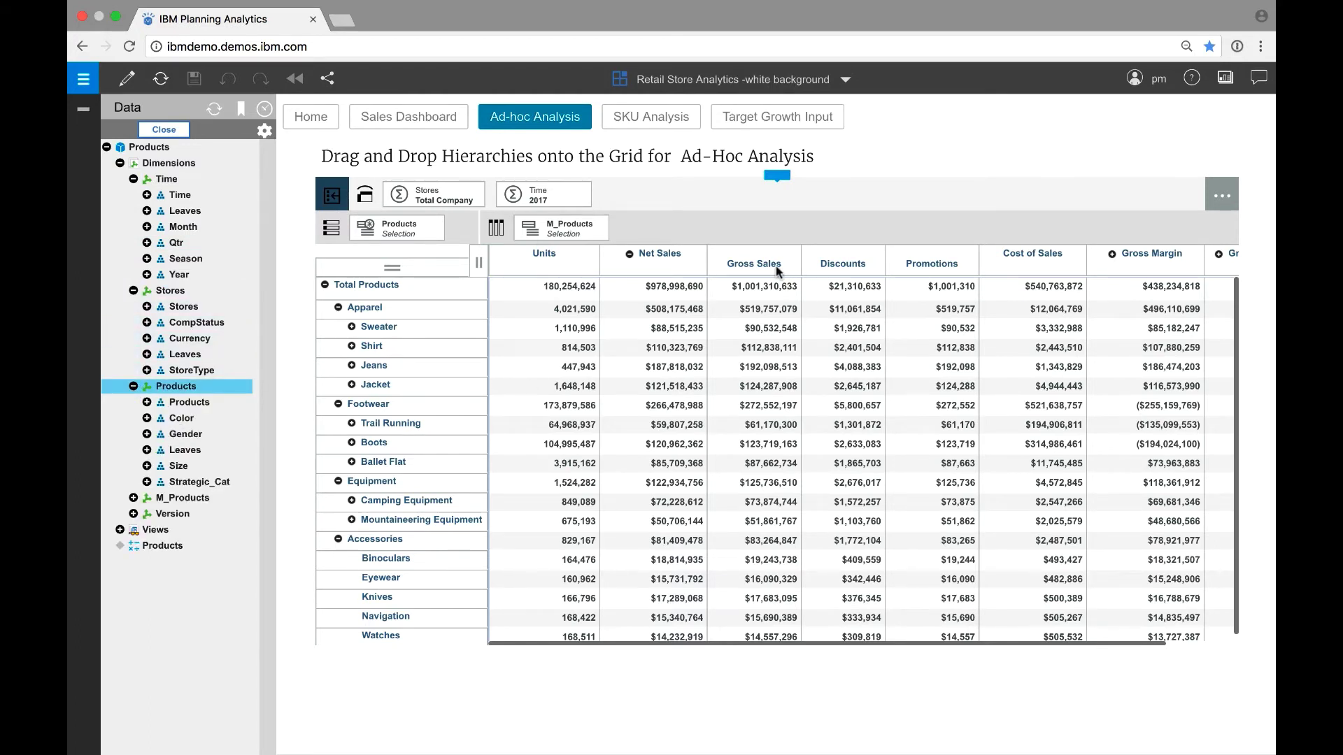
pyautogui.moveTo(778, 272); pyautogui.dragTo(609, 200)
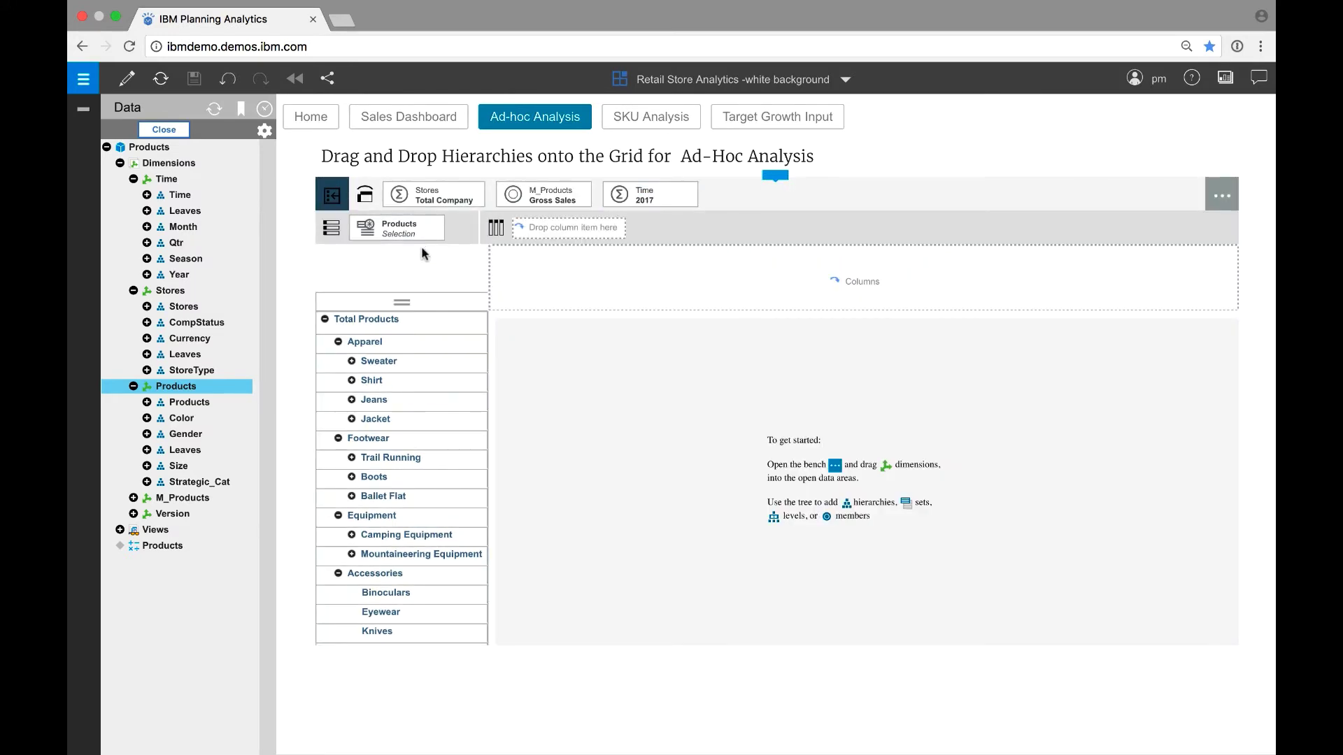
# - Swap the Time context for Season fixed on Spring-Summer 16, and drag CompStatus into the context
pyautogui.click(198, 260)
pyautogui.moveTo(198, 259); pyautogui.dragTo(627, 197)
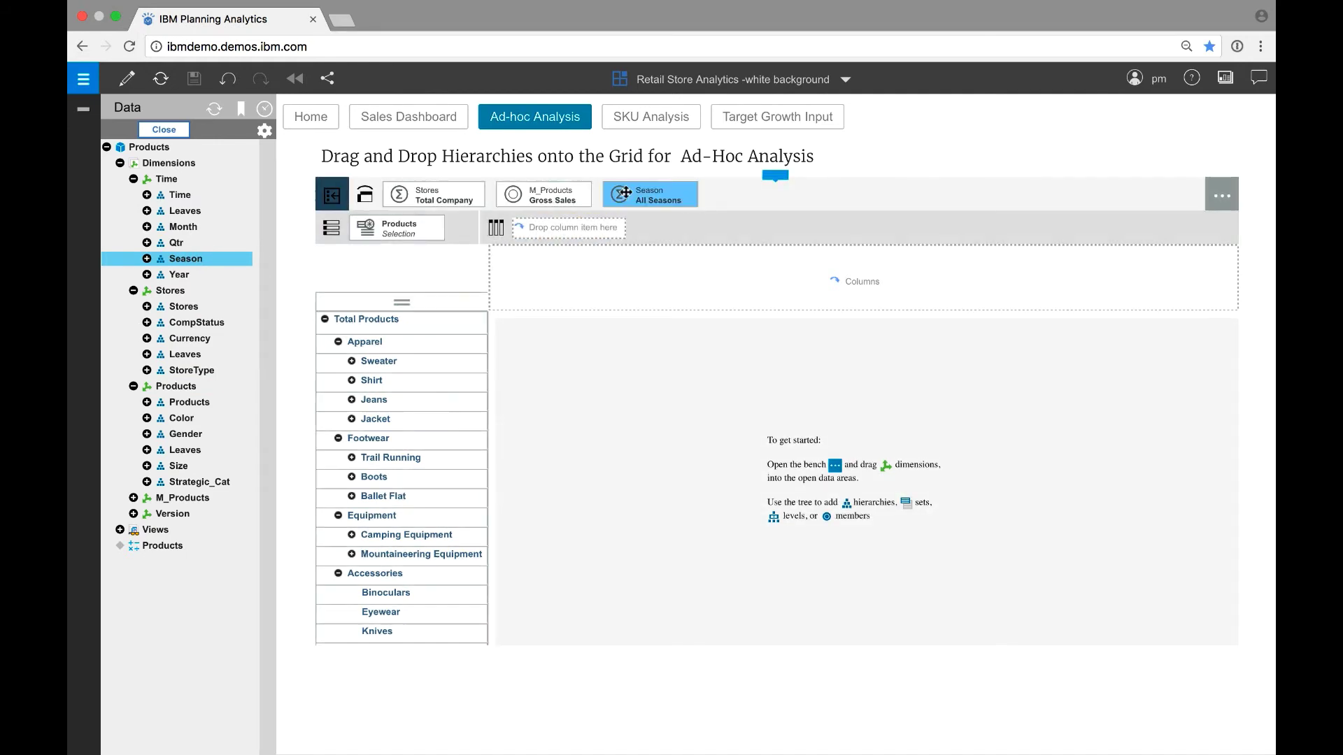
pyautogui.click(624, 197)
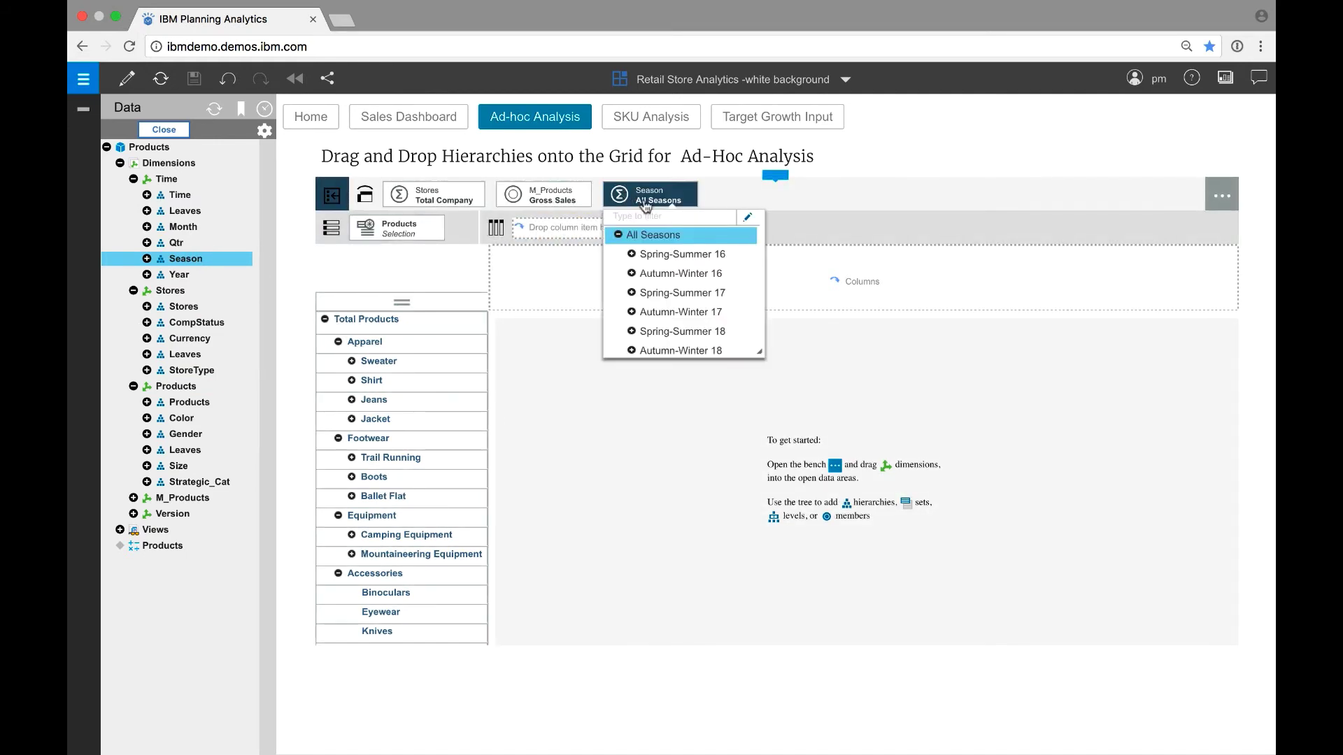
pyautogui.click(682, 254)
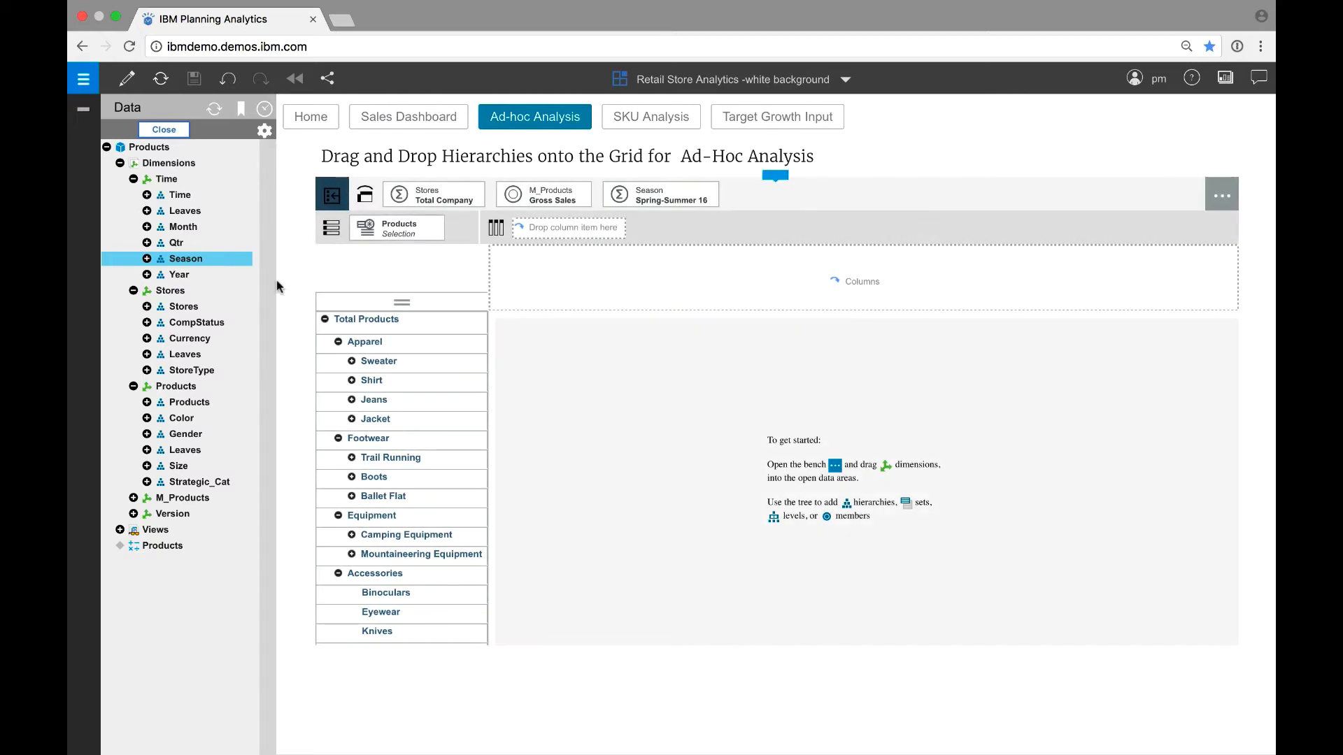
pyautogui.moveTo(196, 329); pyautogui.dragTo(729, 199)
pyautogui.click(675, 197)
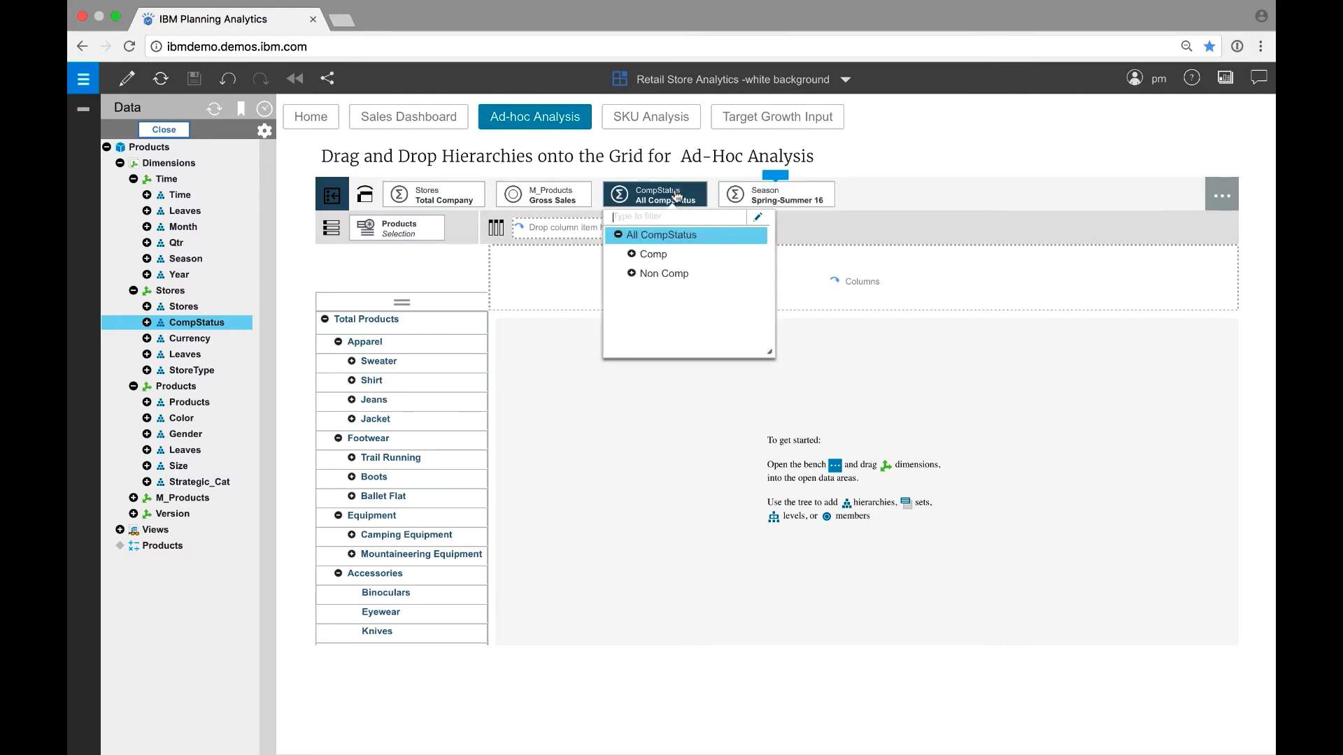
# - Set the CompStatus context to Comp and move Apparel from the rows into the context
pyautogui.click(662, 259)
pyautogui.click(421, 353)
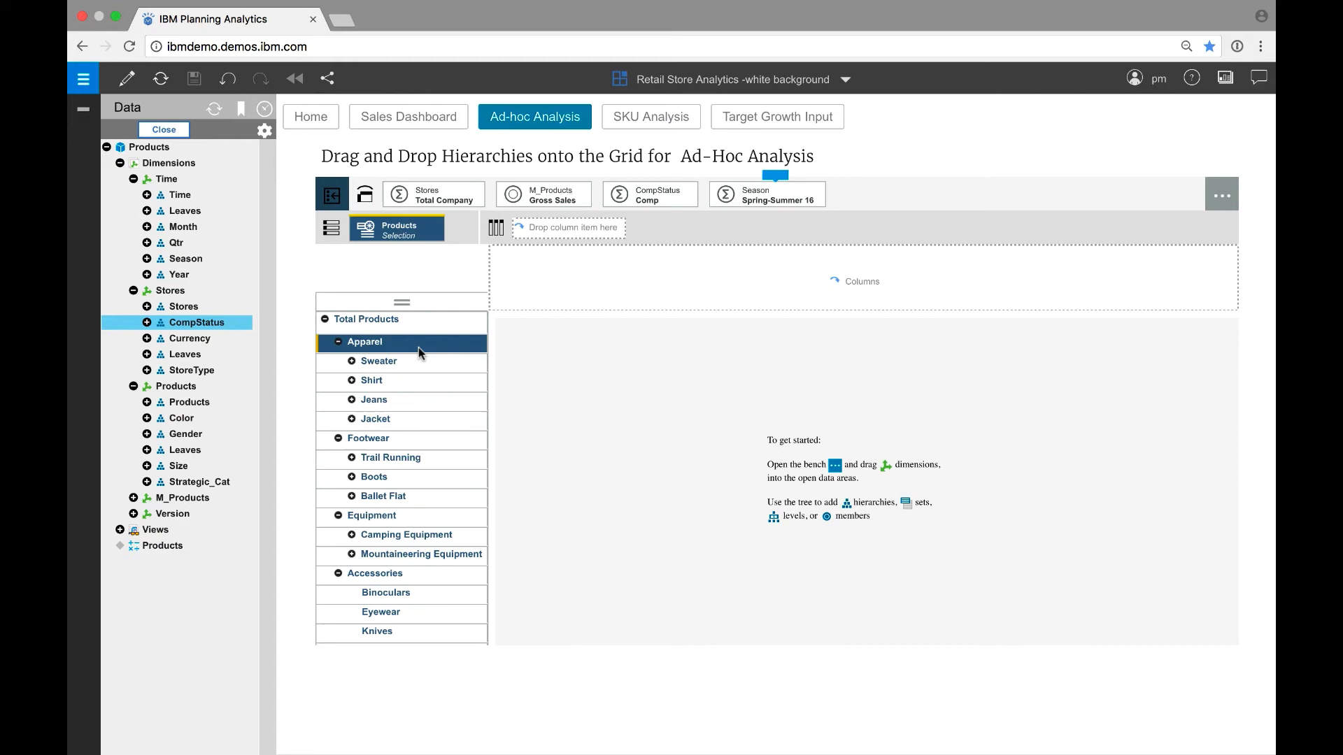
pyautogui.moveTo(421, 353); pyautogui.dragTo(858, 201)
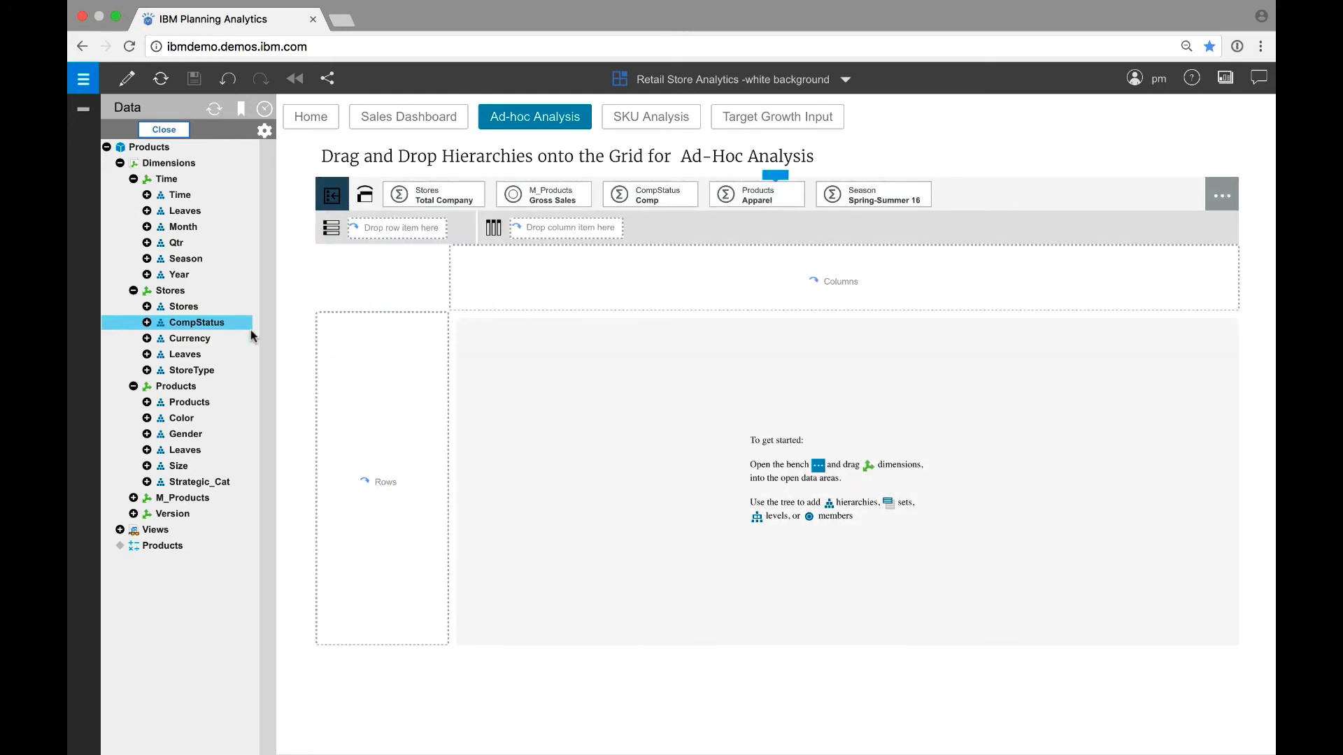
# - Put StoreType on rows and Color on columns, expand Outlet, then go to Target Growth Input
pyautogui.moveTo(206, 370); pyautogui.dragTo(353, 409)
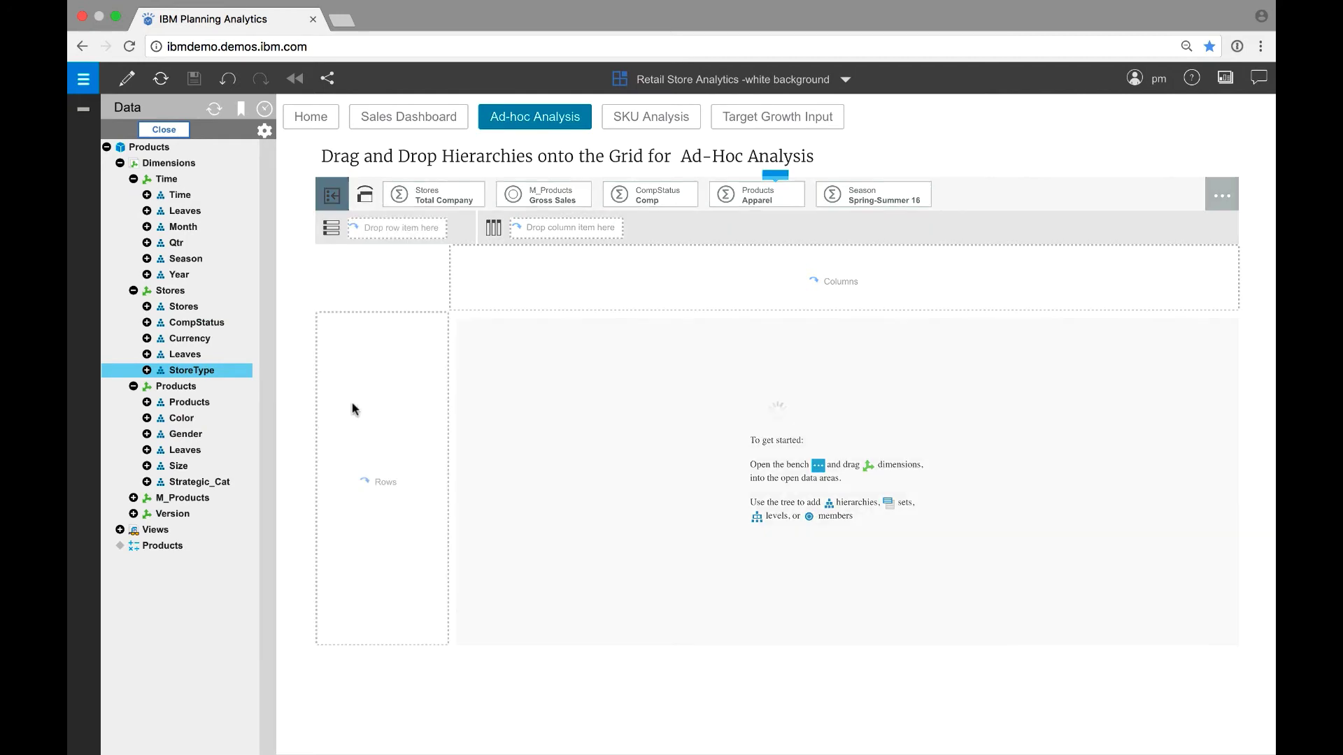
pyautogui.moveTo(183, 418); pyautogui.dragTo(521, 282)
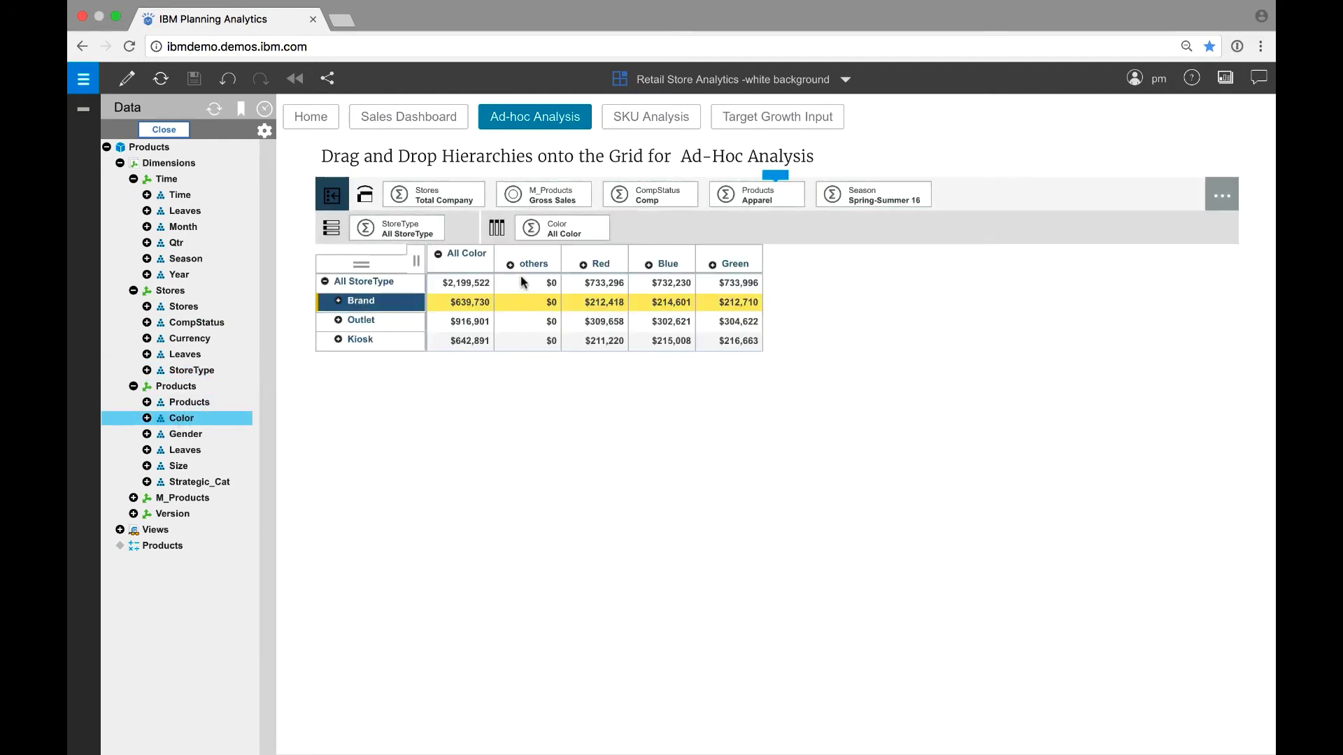
pyautogui.click(339, 321)
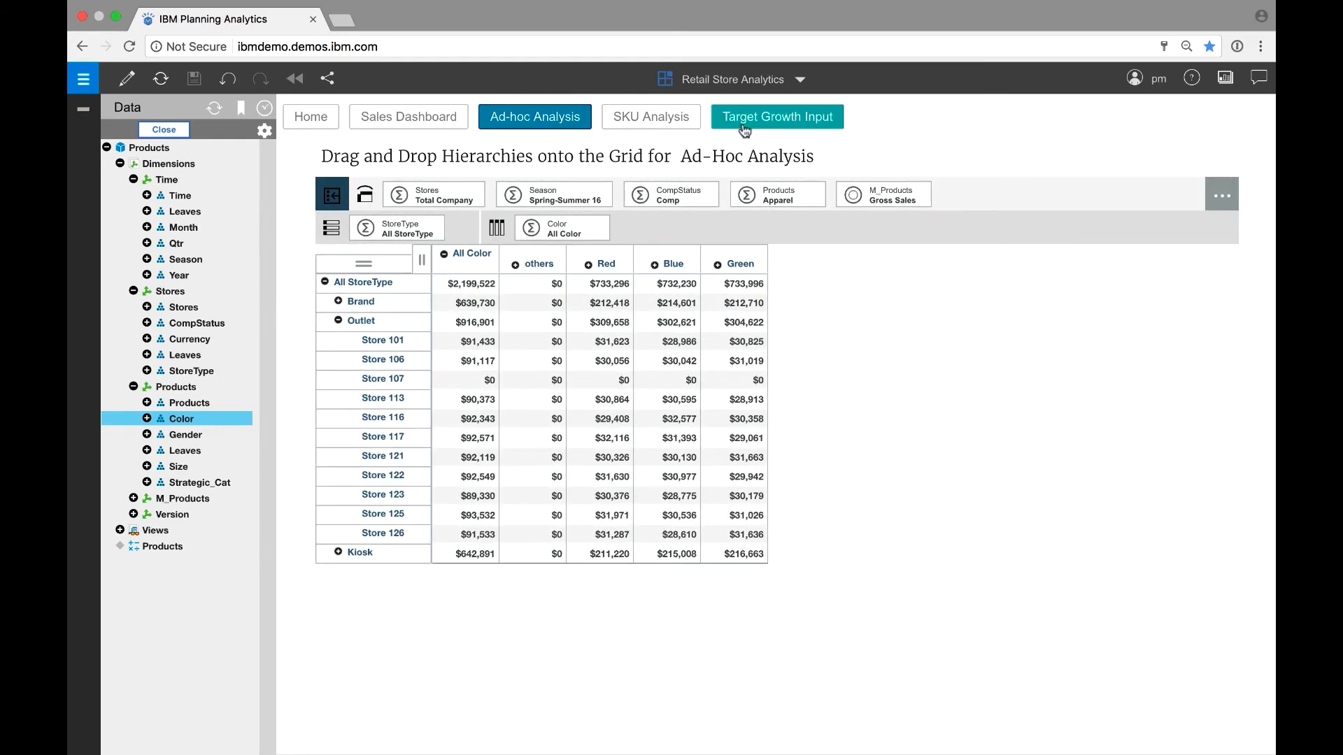
pyautogui.click(744, 126)
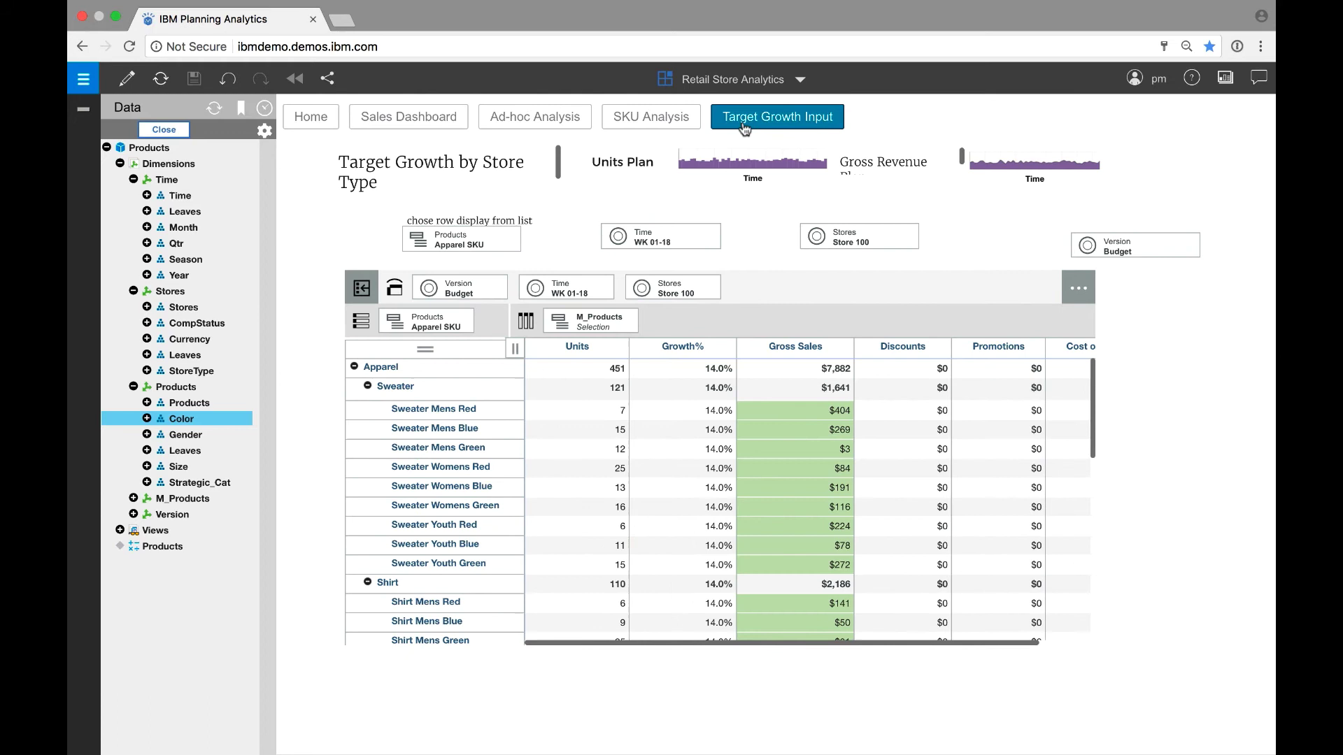
# - Set Sweater Mens Red's growth percentage to 50%
pyautogui.click(703, 414)
pyautogui.doubleClick(703, 411)
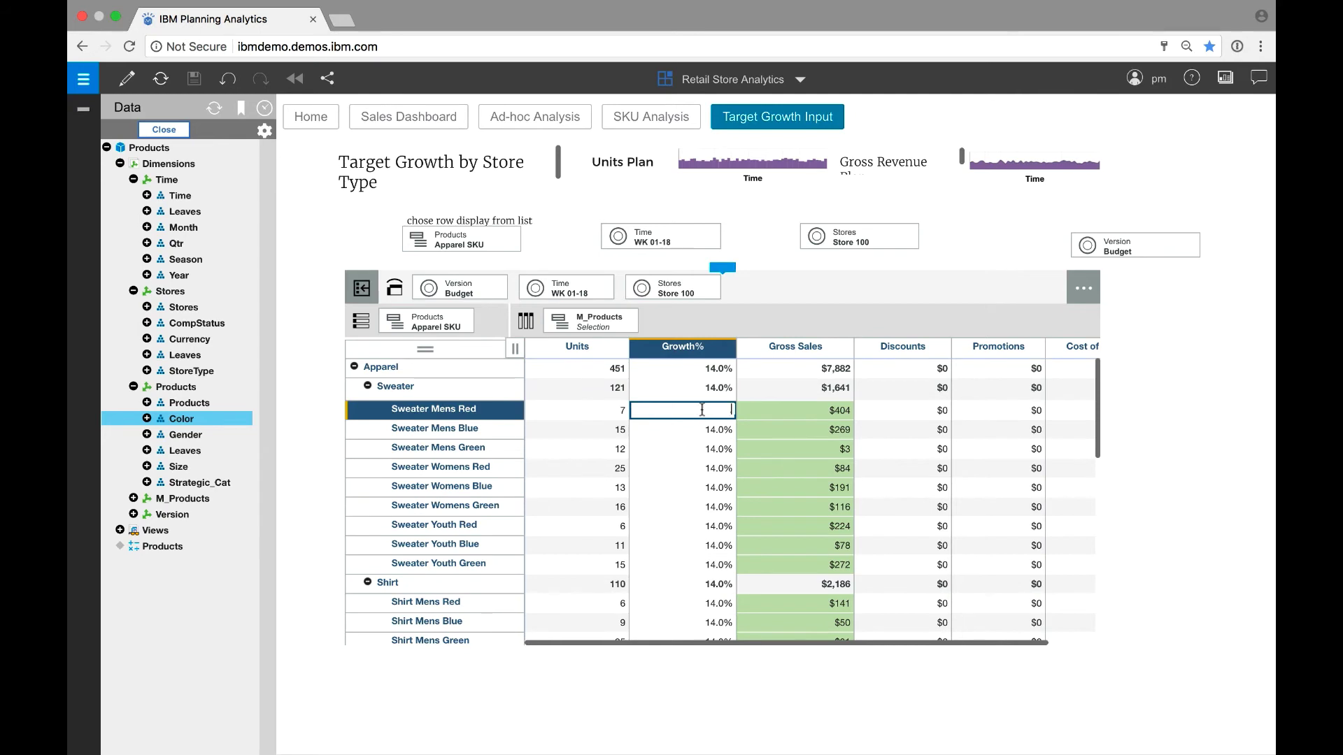
pyautogui.write('5')
pyautogui.press('Return')
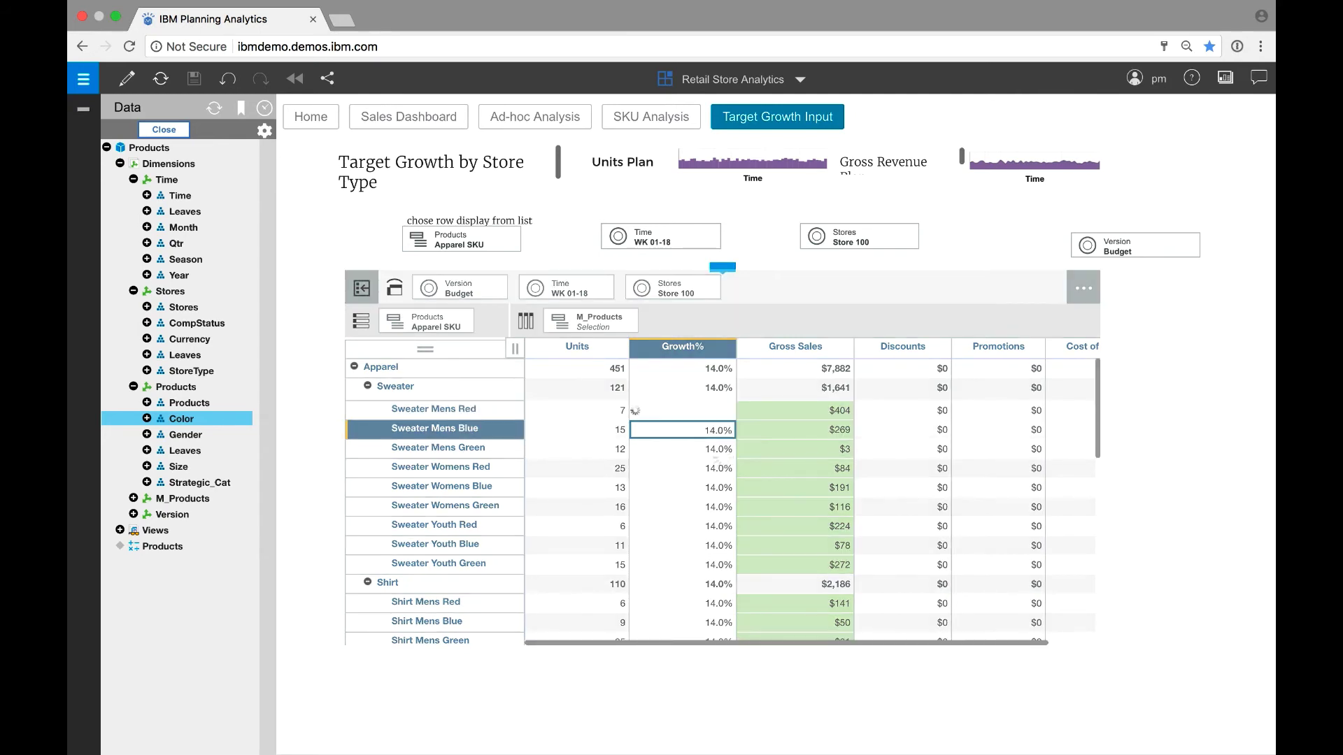
# - Place a hold on Sweater Mens Red's Discounts value, then select the Sweater discount total
pyautogui.click(927, 411)
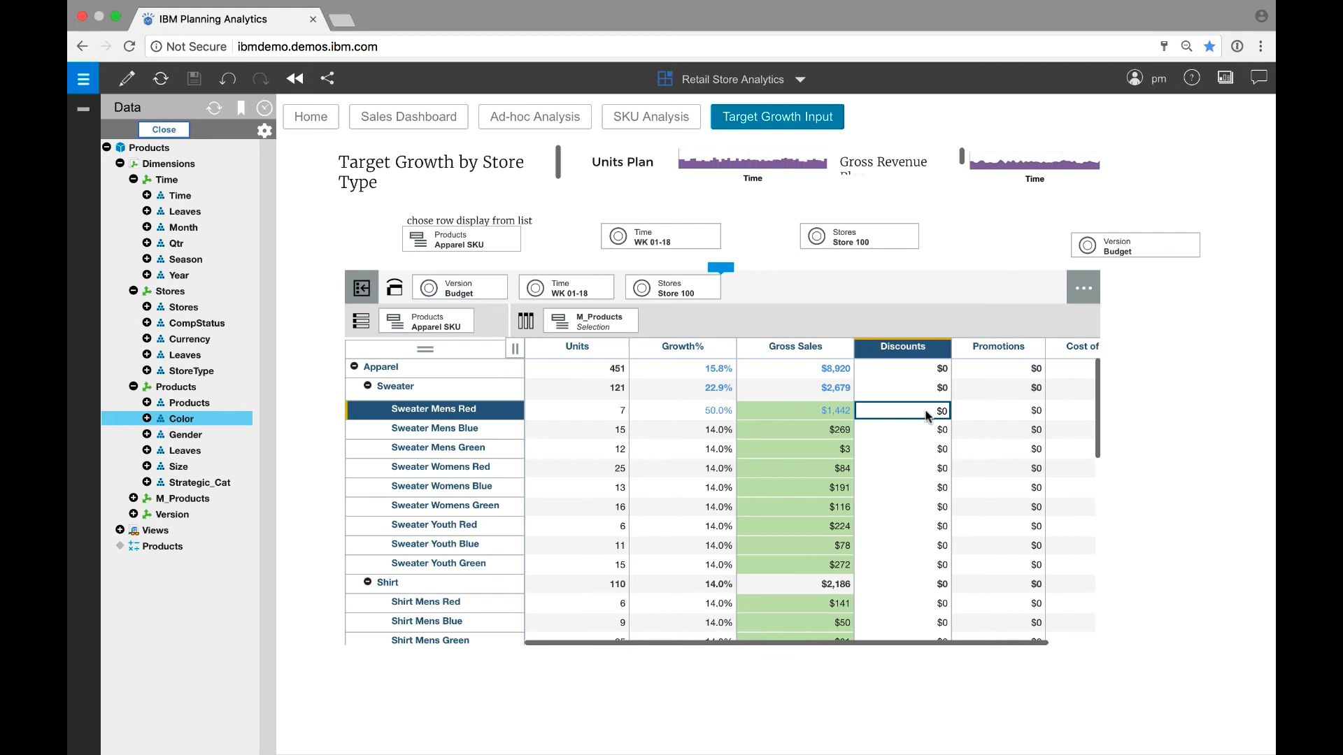
pyautogui.doubleClick(944, 411)
pyautogui.write('hold')
pyautogui.press('Return')
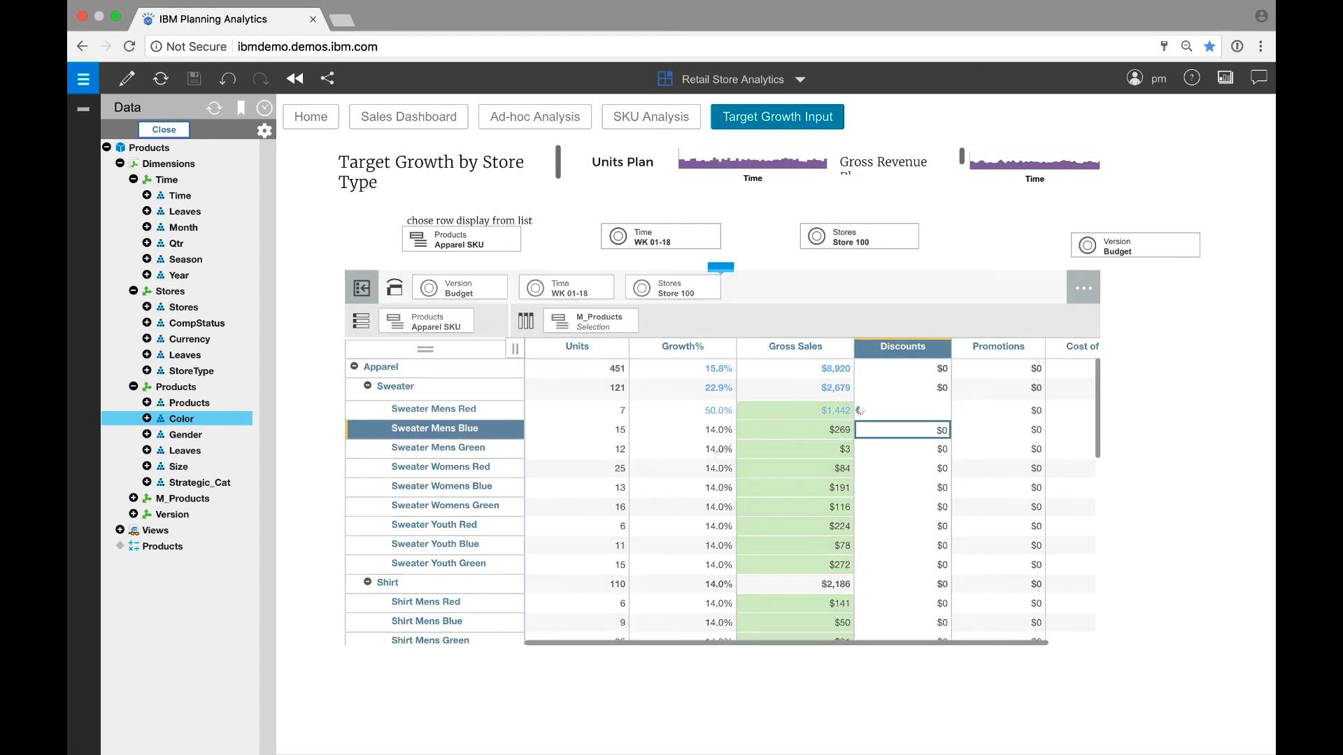
pyautogui.click(919, 386)
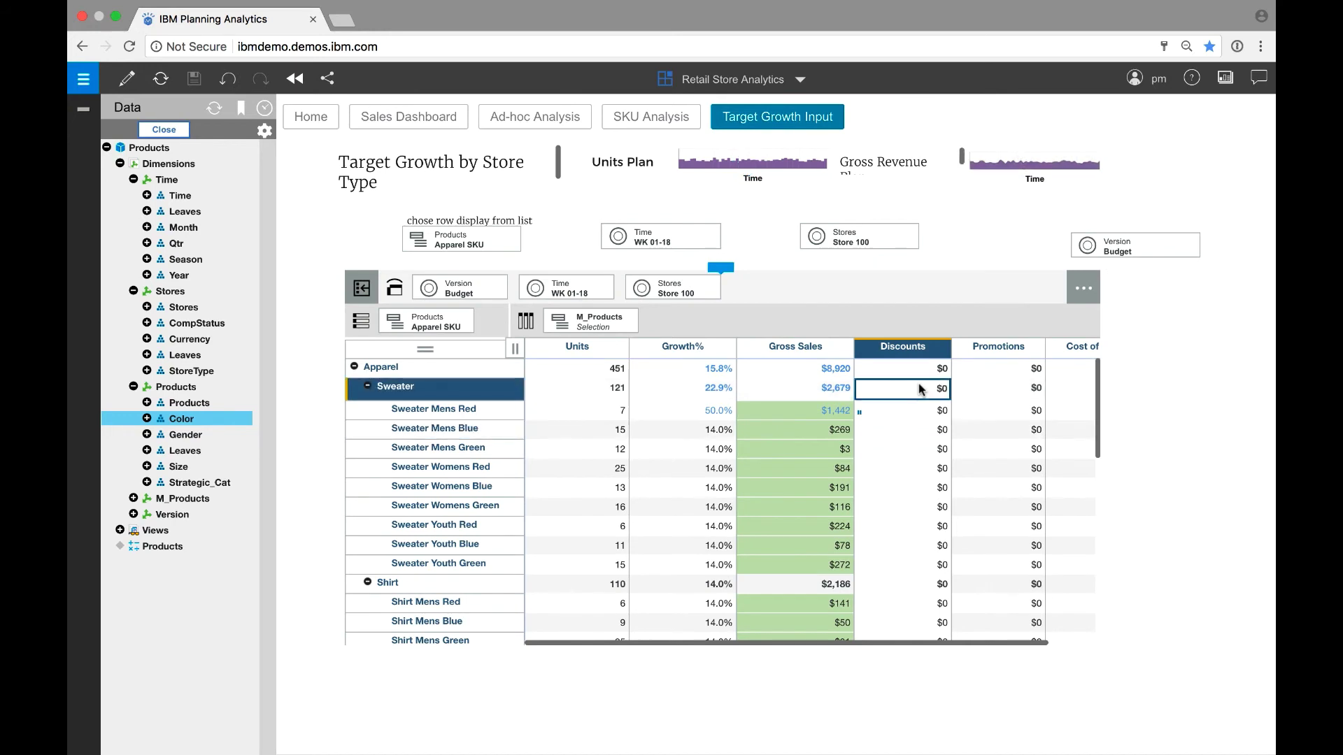
# - Spread 500 onto the Sweater Discounts total, Relative proportional with Gross Sales as reference
pyautogui.rightClick(918, 387)
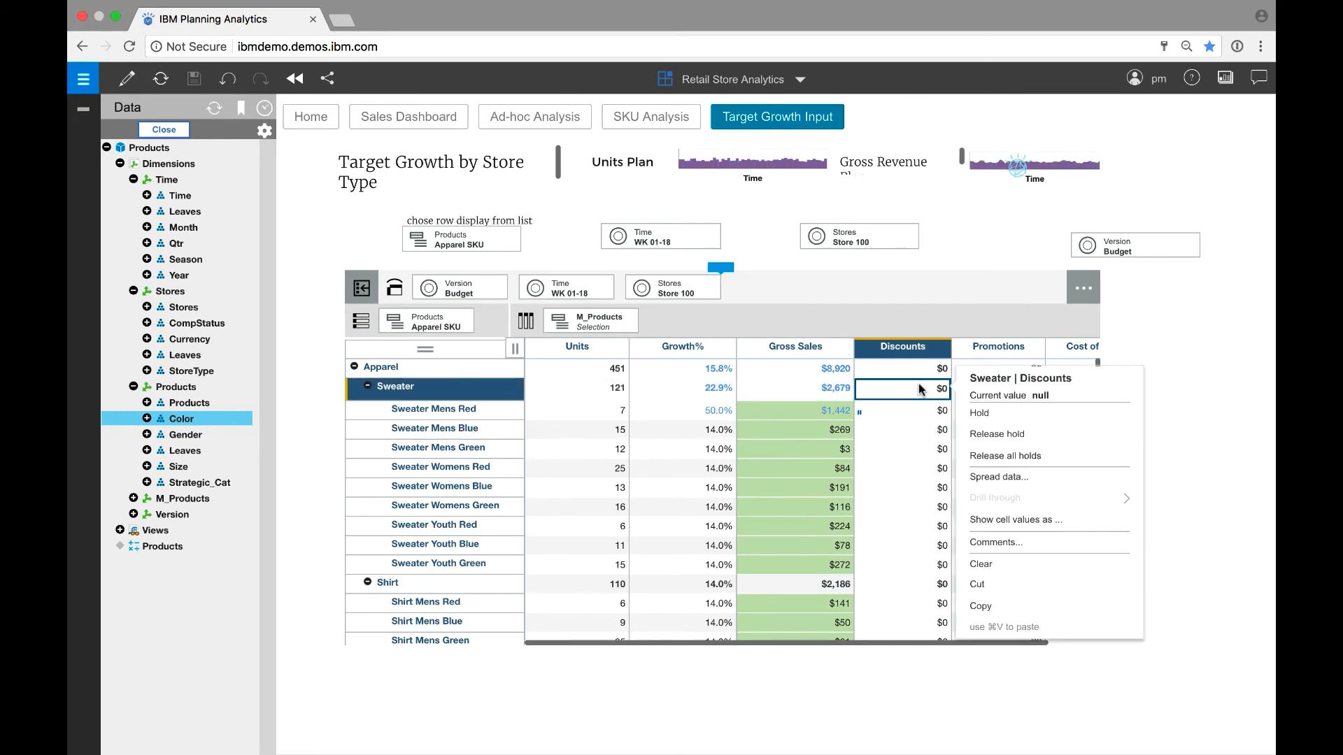
pyautogui.click(987, 478)
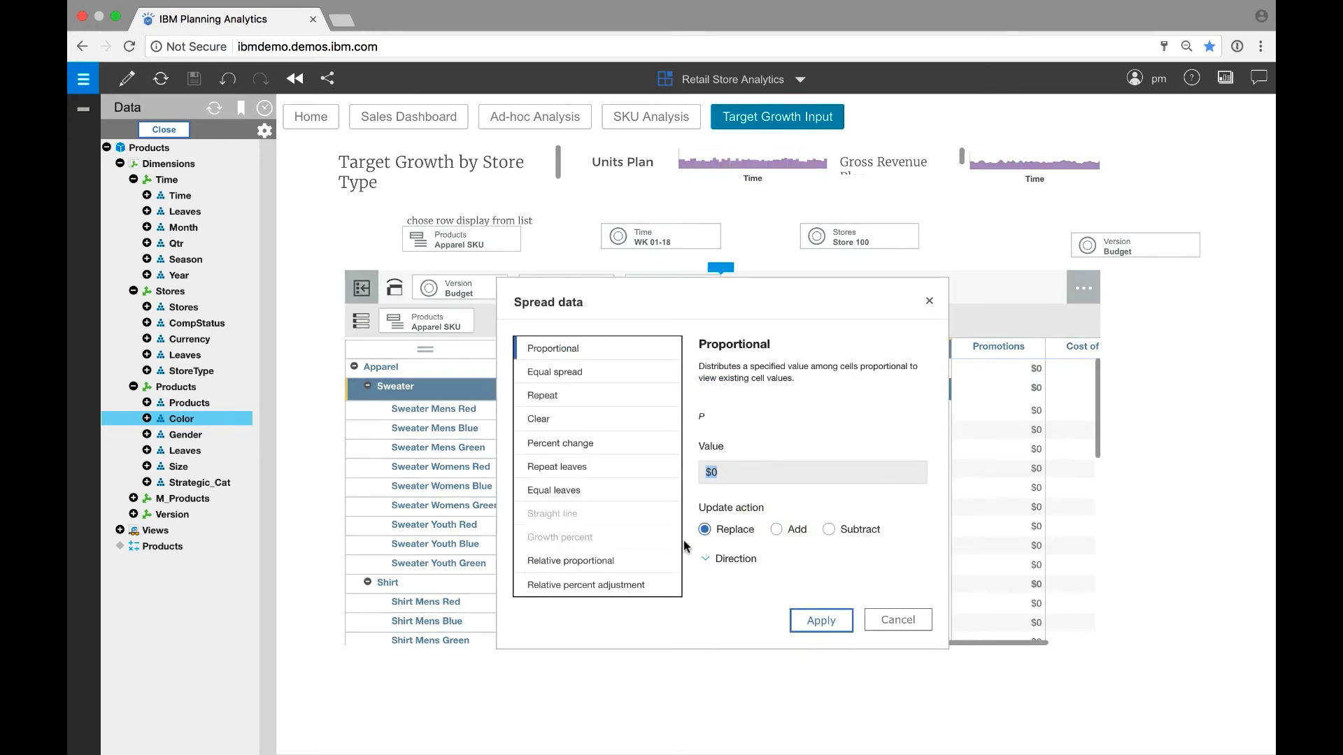
pyautogui.click(659, 560)
pyautogui.click(730, 572)
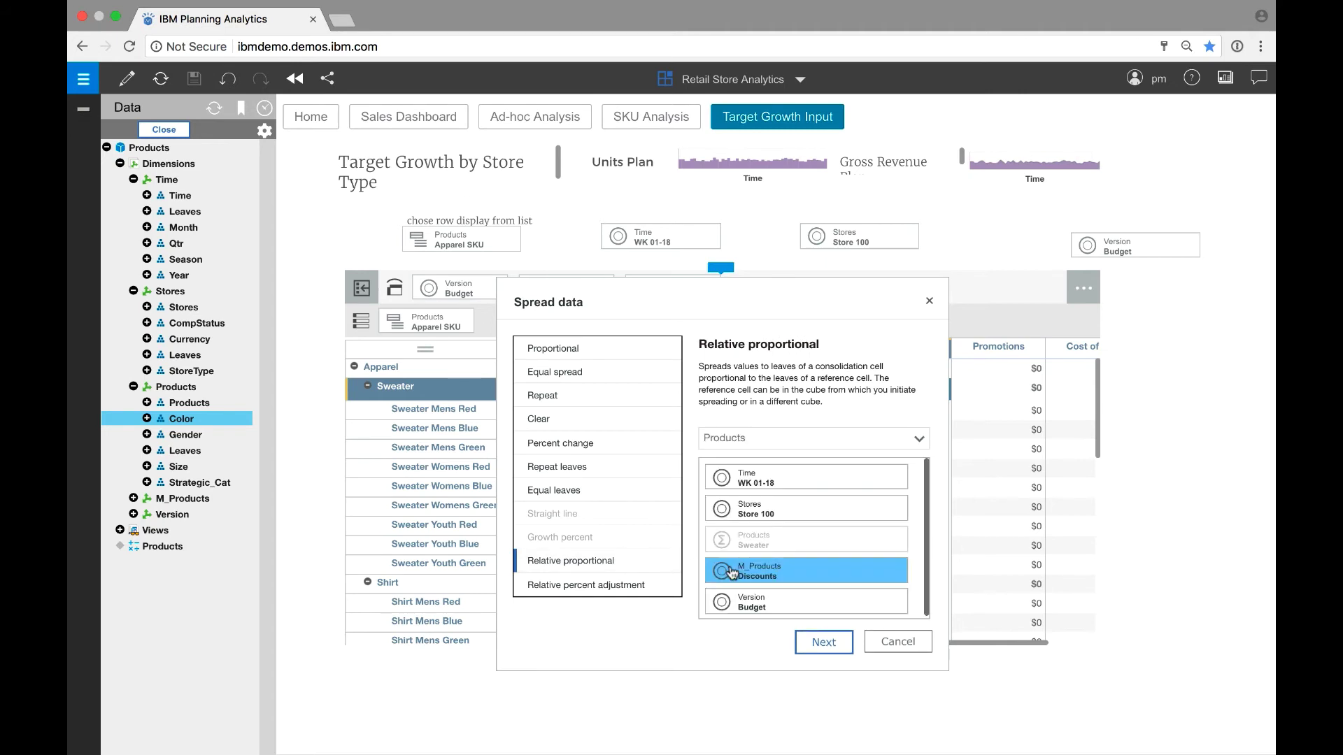
pyautogui.click(731, 572)
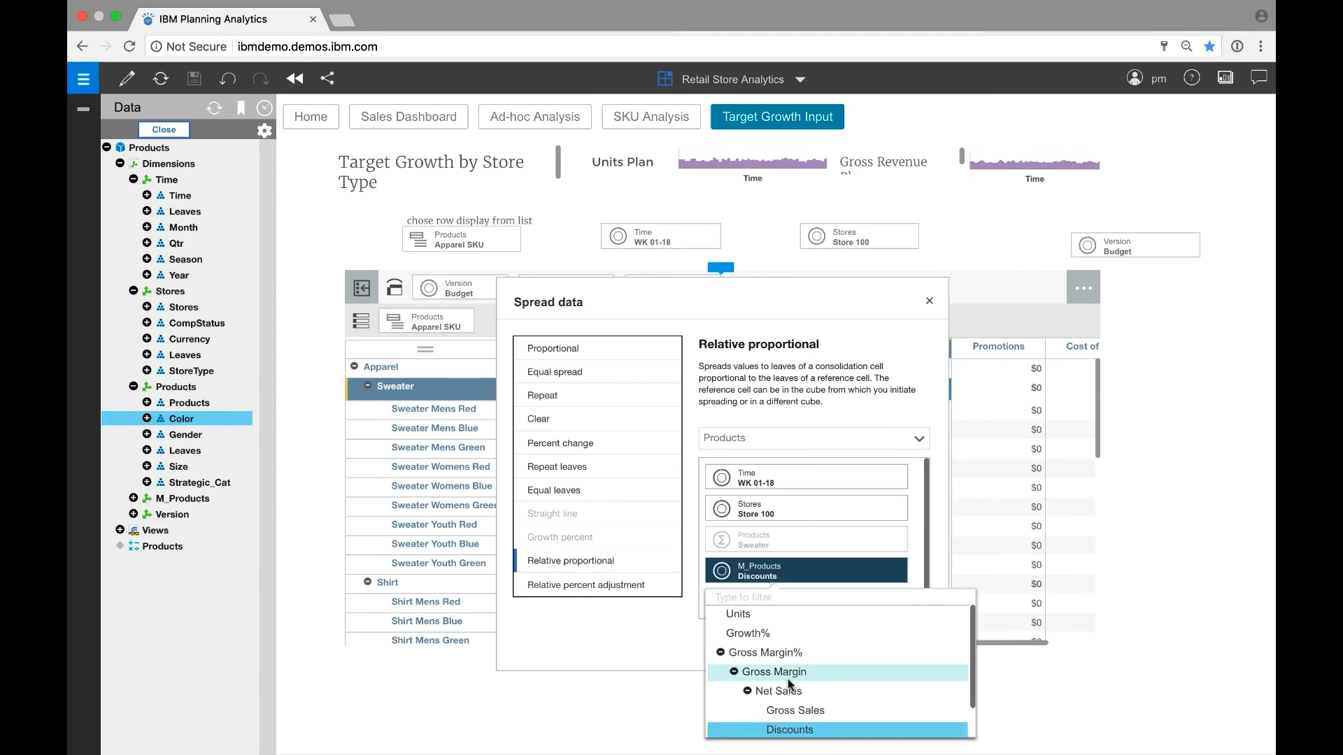
pyautogui.click(799, 712)
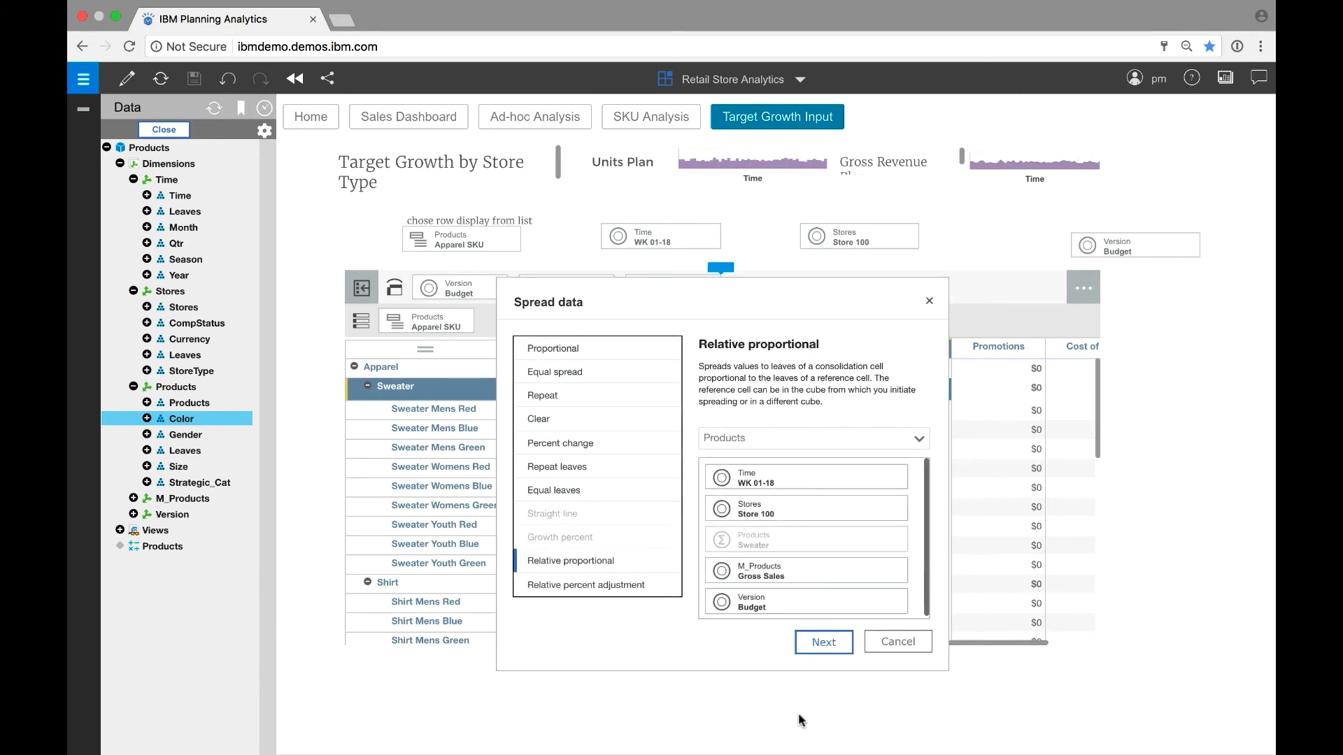
pyautogui.click(817, 642)
pyautogui.write('500')
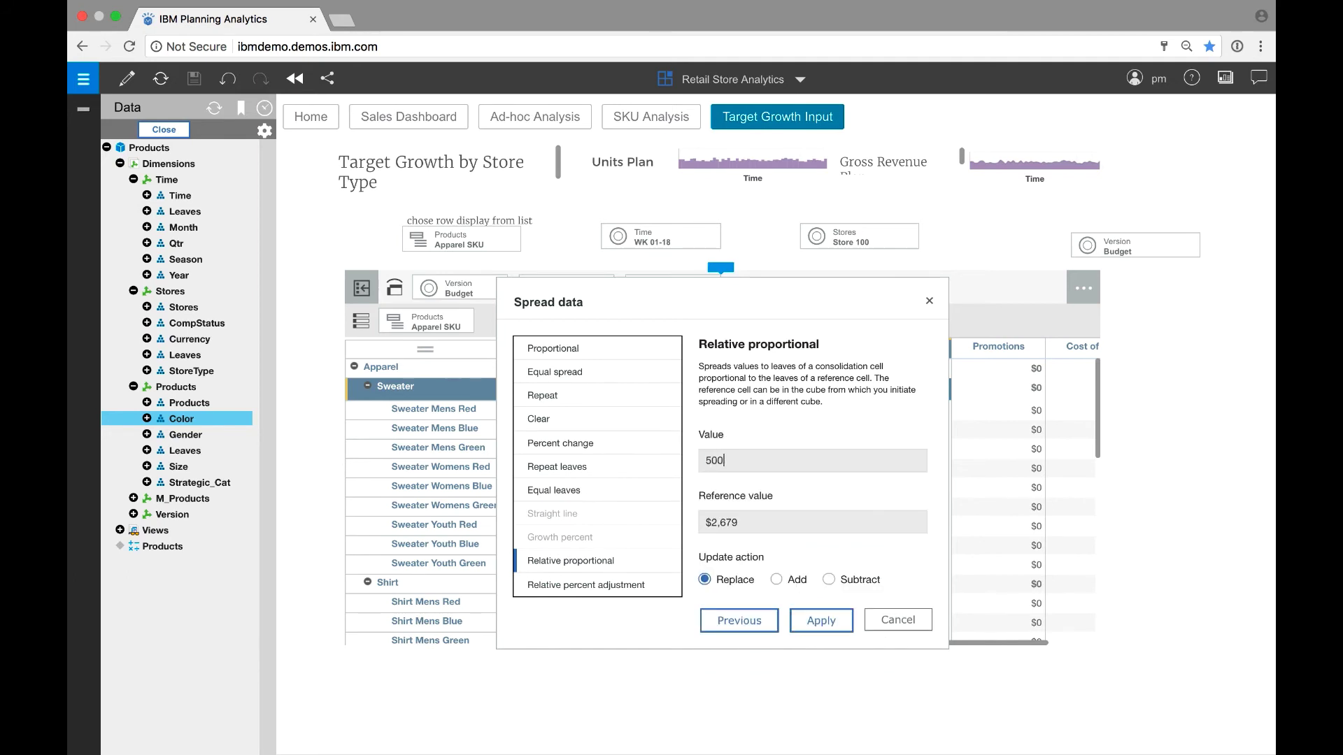
pyautogui.click(820, 620)
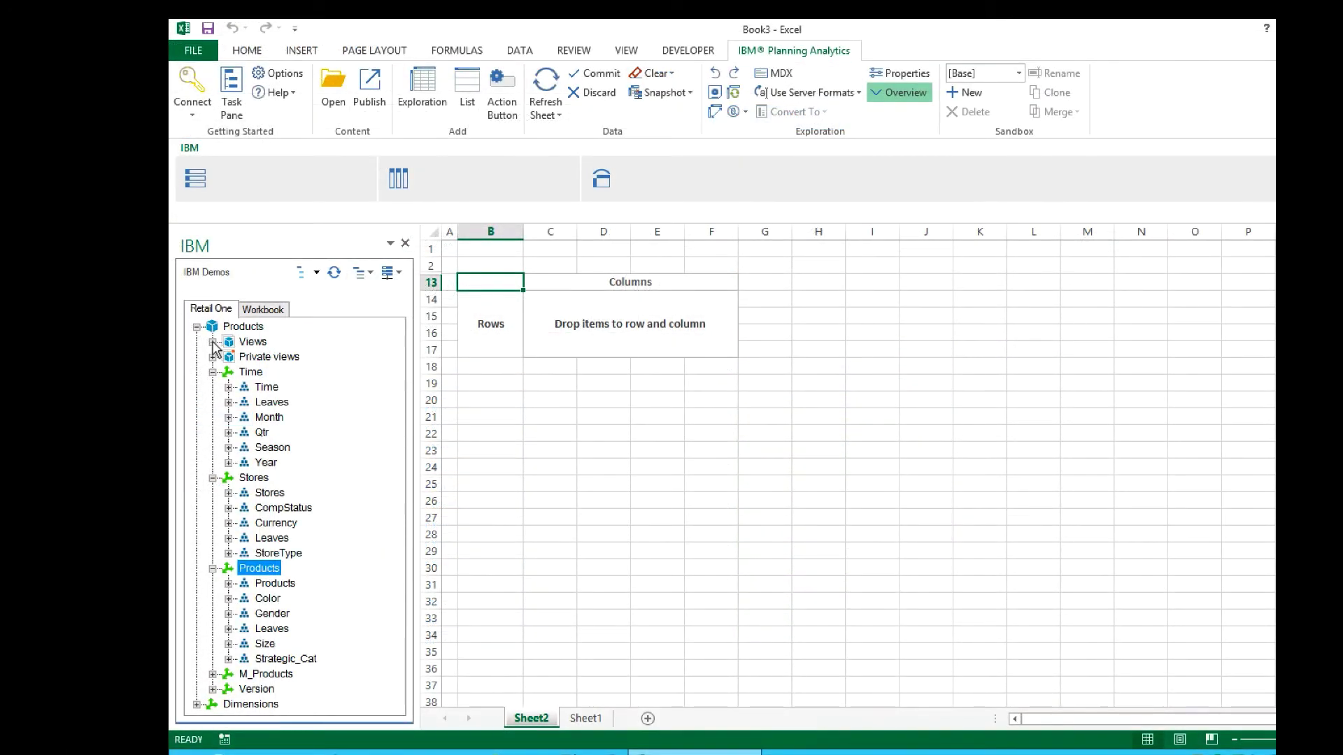
# - Place the Analysis Divisional Sales view on the sheet with StoreType on rows and CompStatus on columns
pyautogui.click(213, 342)
pyautogui.moveTo(287, 358); pyautogui.dragTo(549, 316)
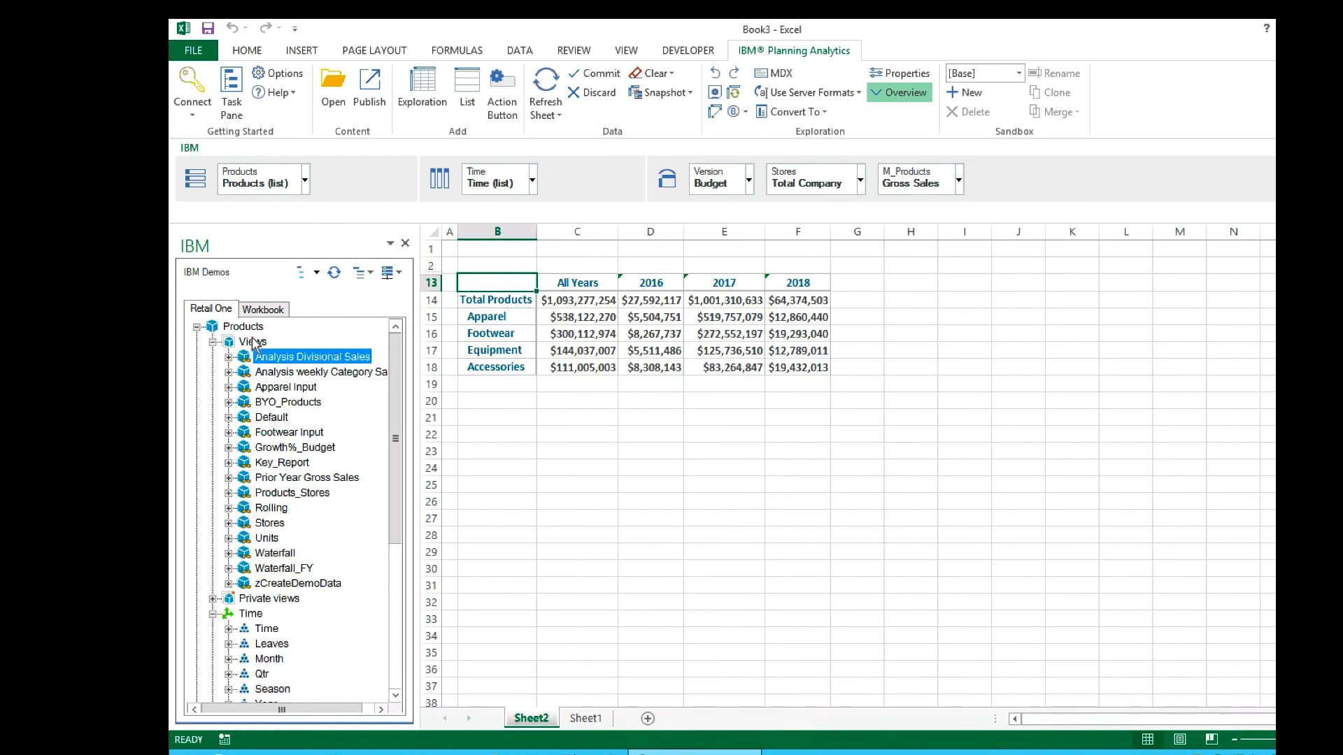
pyautogui.click(214, 343)
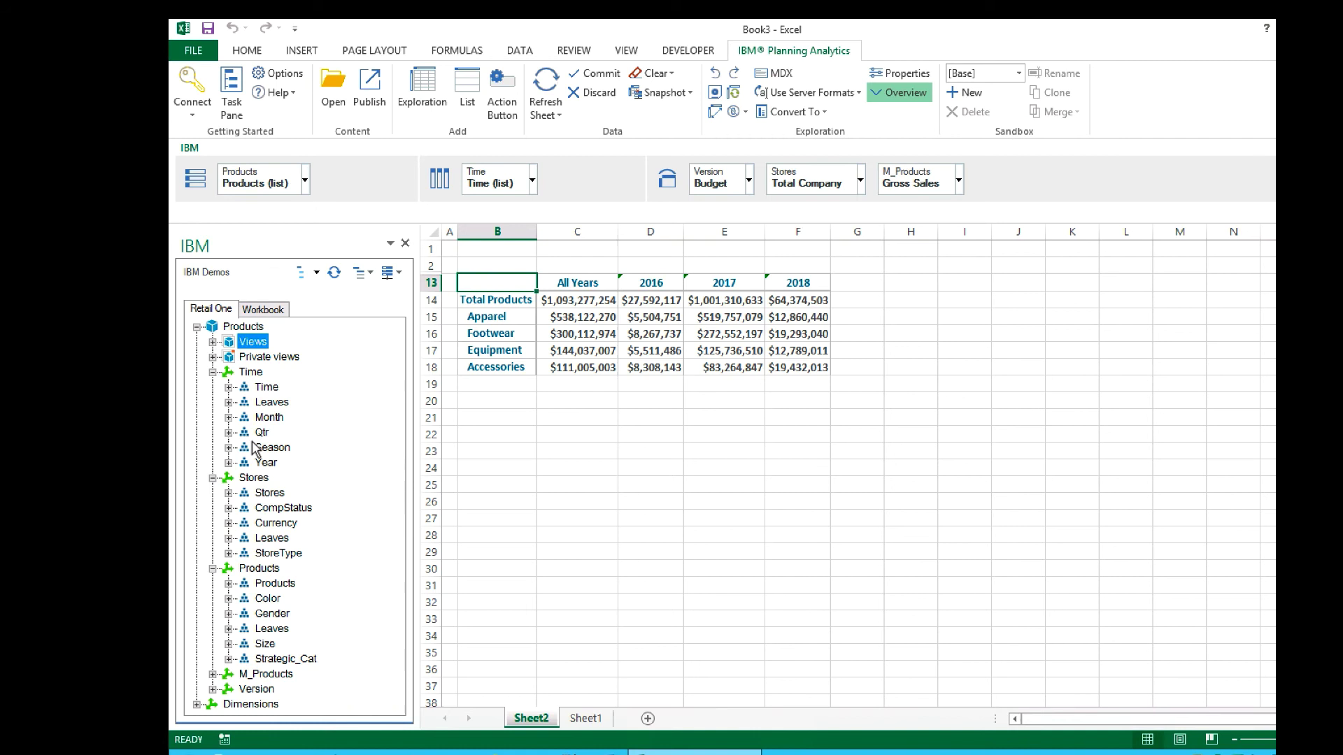
pyautogui.moveTo(288, 560); pyautogui.dragTo(486, 343)
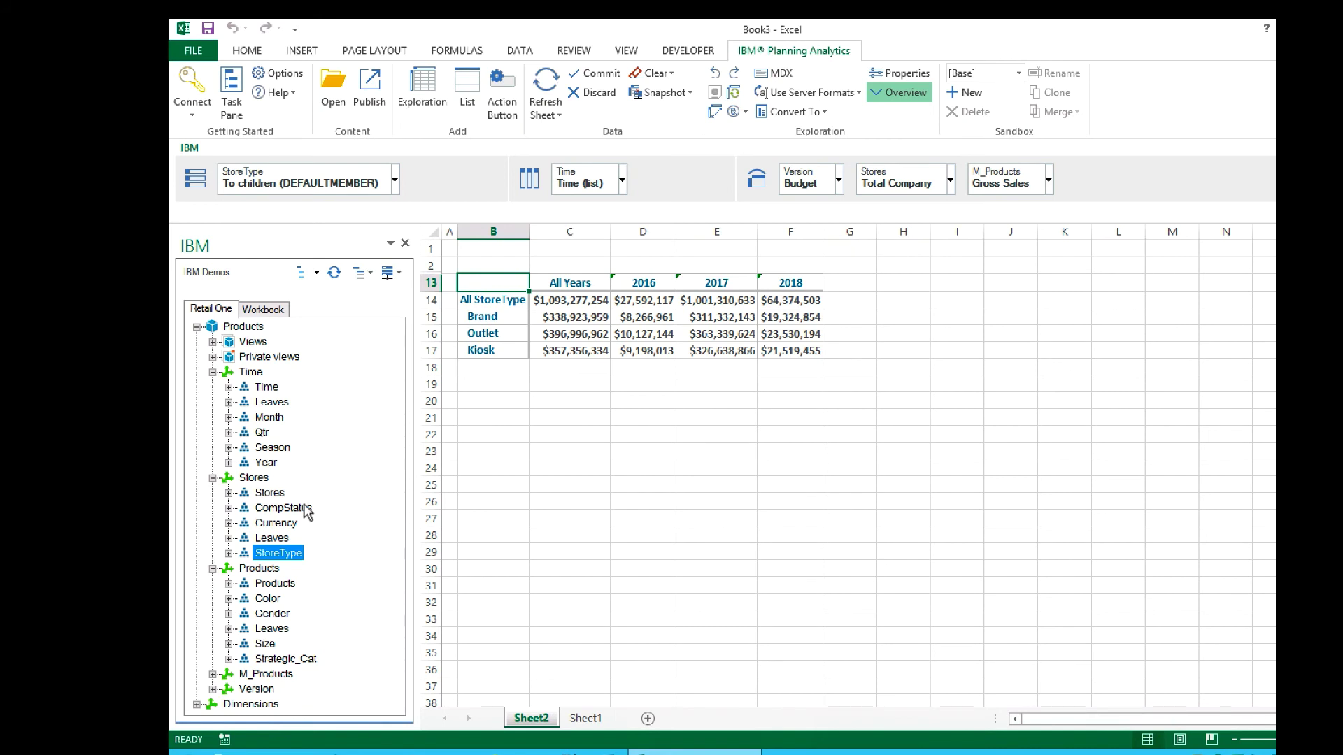
pyautogui.moveTo(308, 509); pyautogui.dragTo(663, 284)
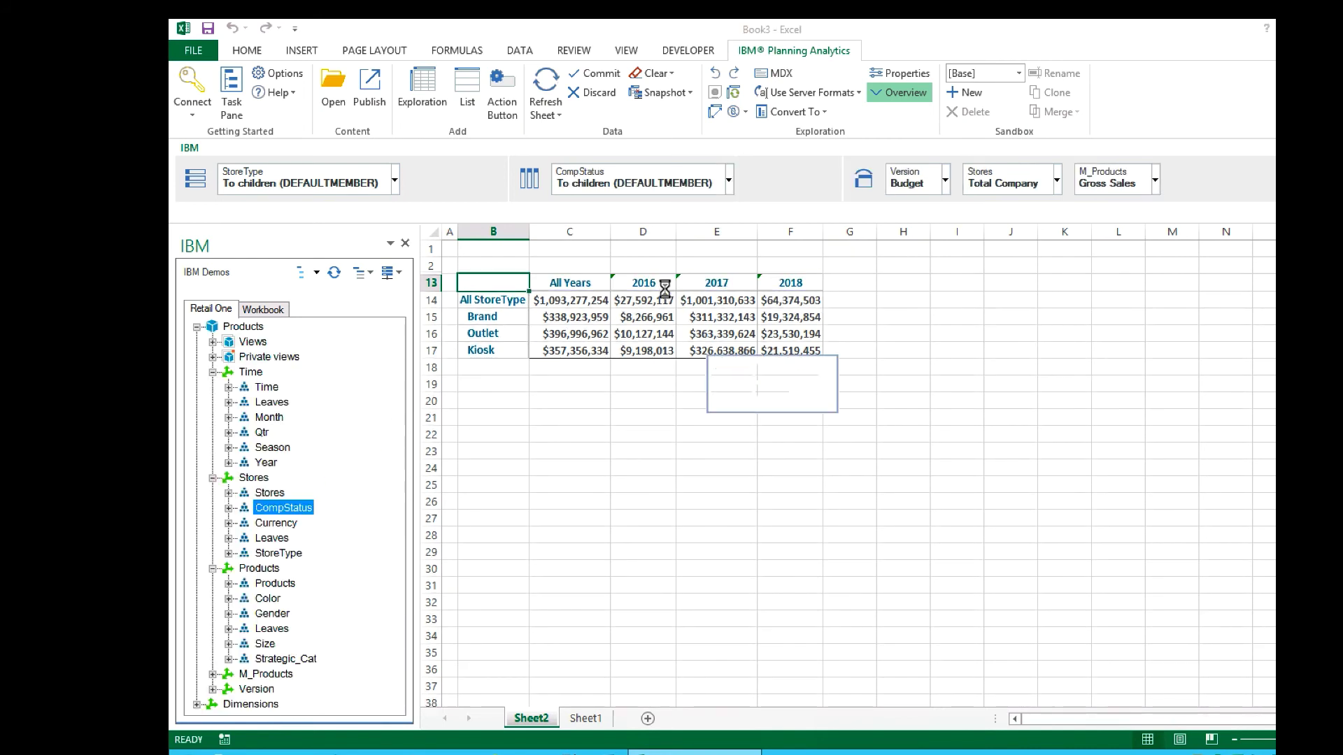
# - Set the exploration's Stores context to East Region
pyautogui.click(1057, 181)
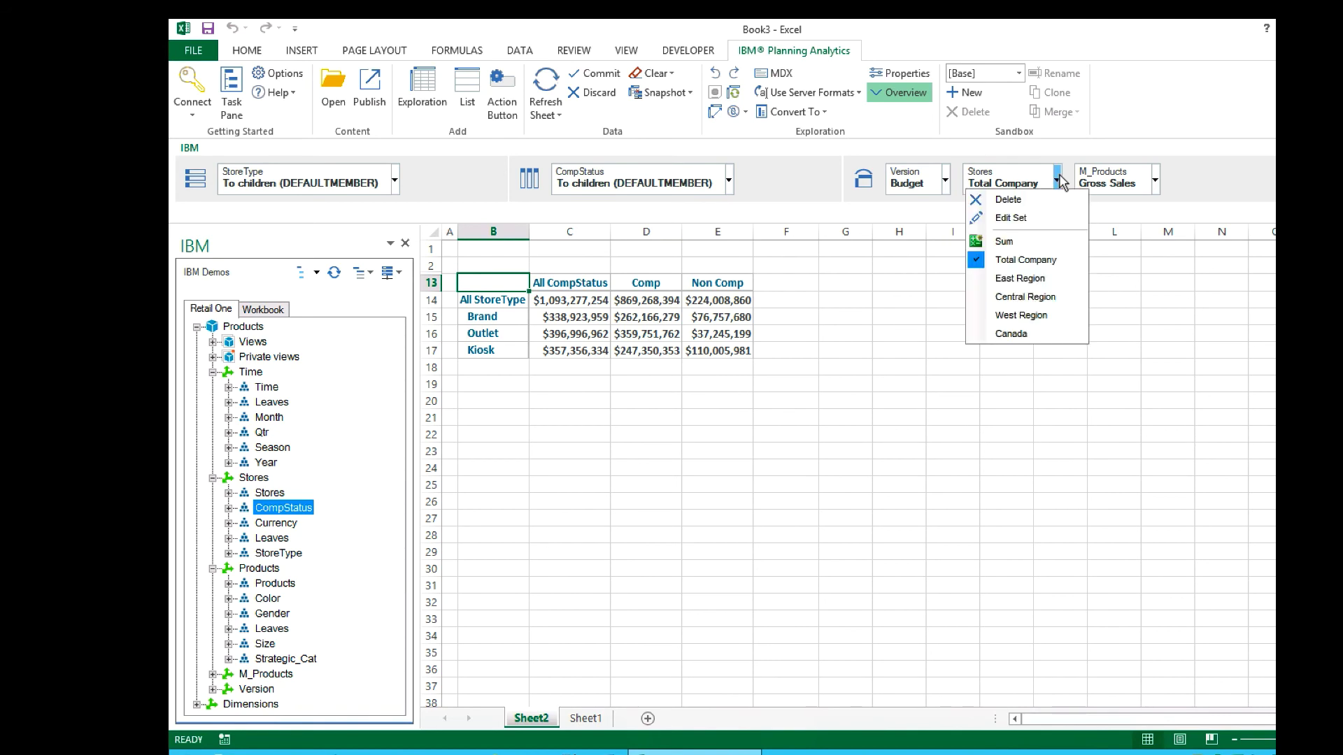
pyautogui.click(1042, 274)
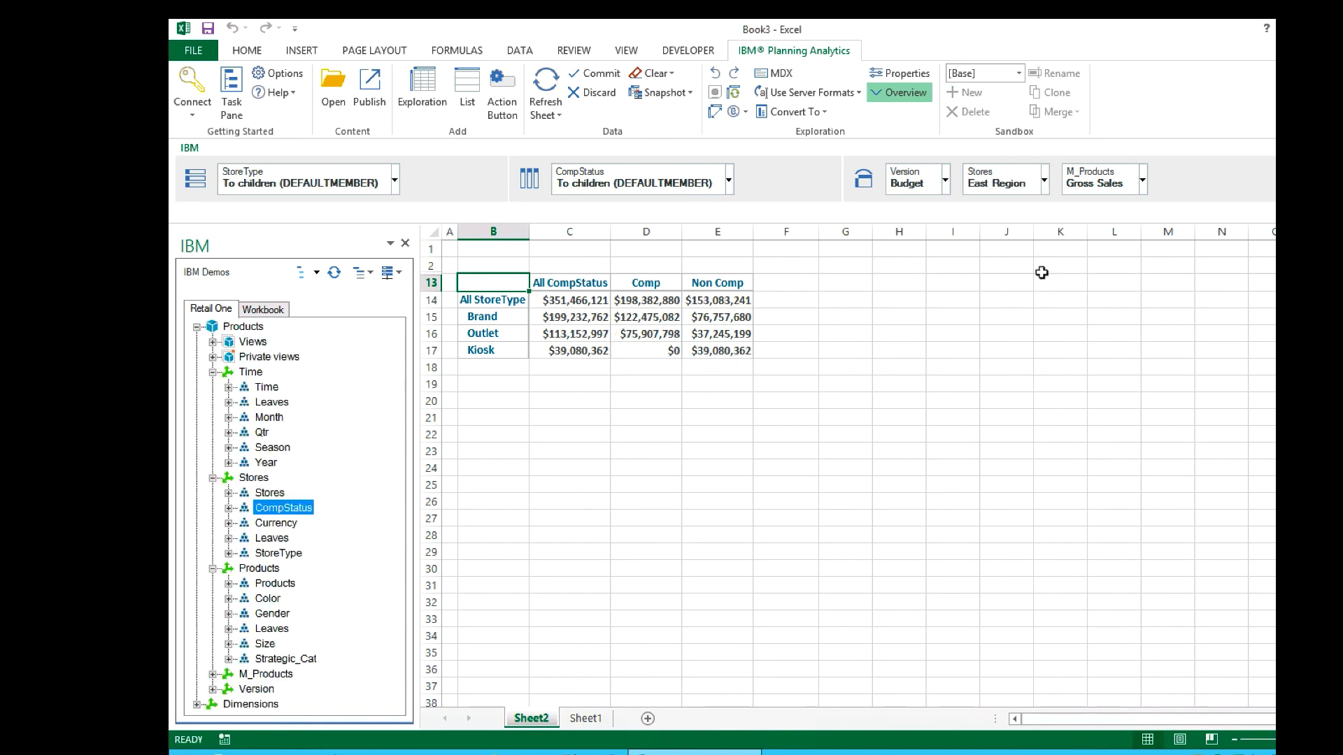